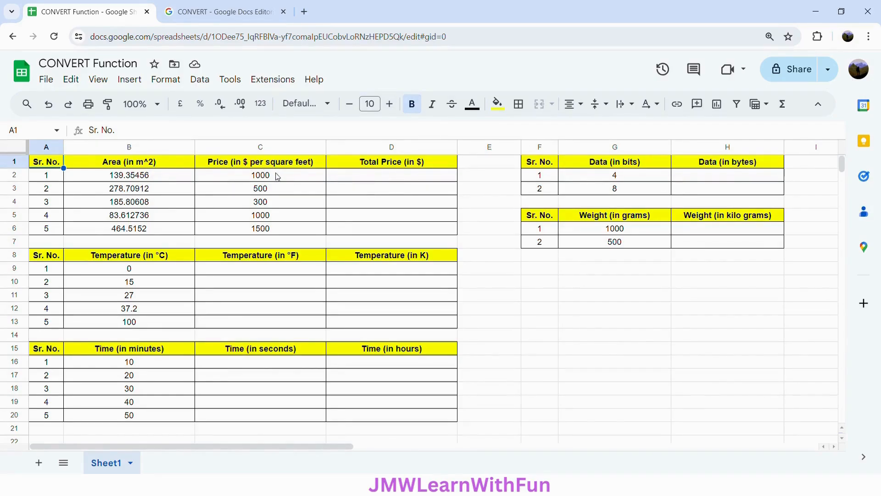
- Start a CONVERT formula in the first Total Price cell, D2
click(359, 179)
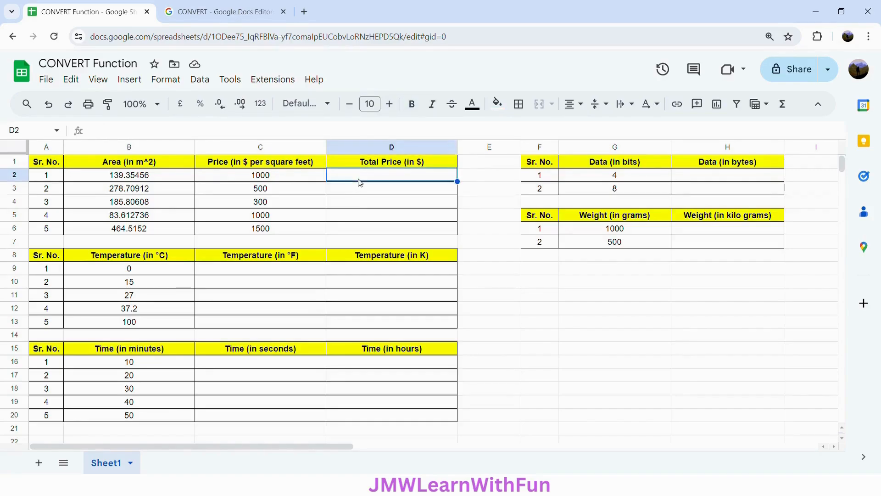
text(=)
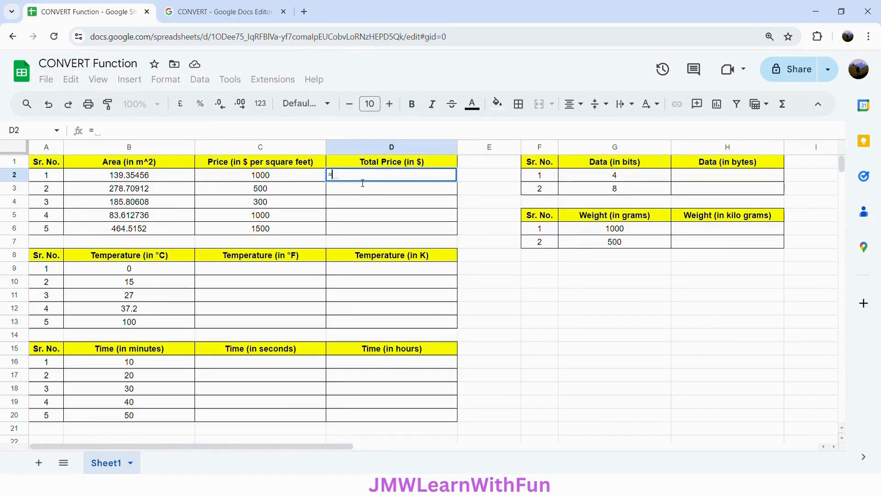
text(CONVE)
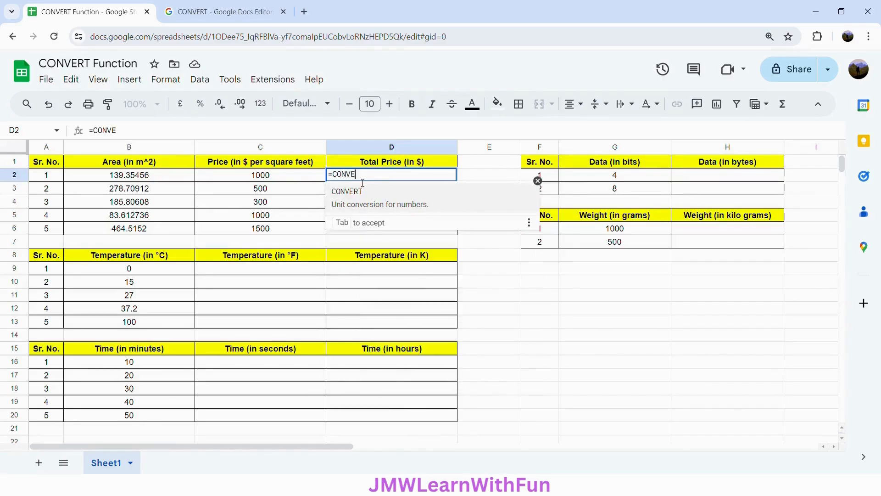
text(RT()
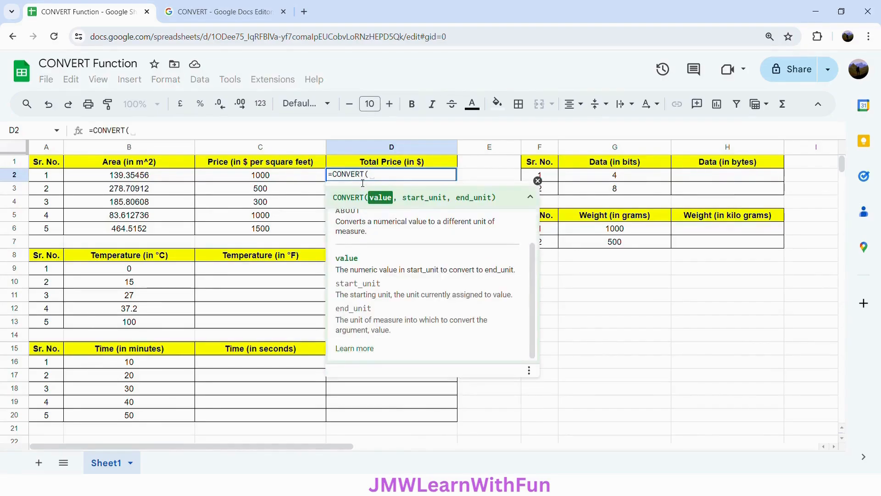
key(BackSpace)
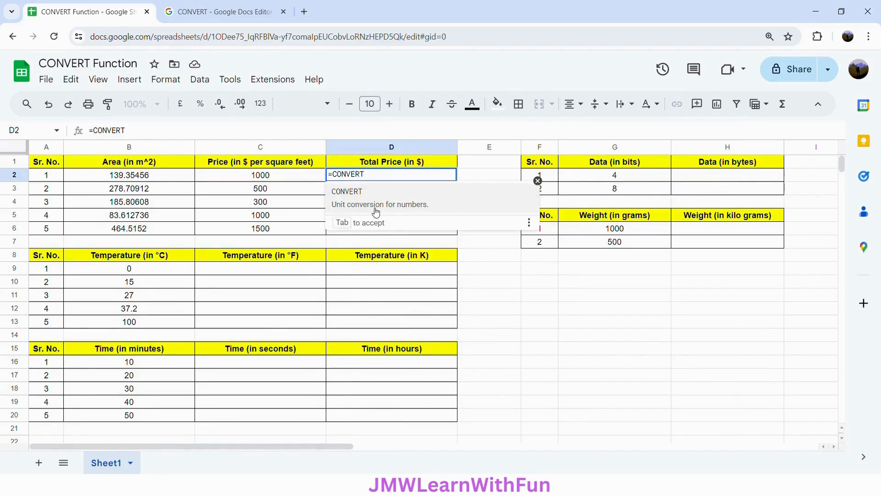
click(431, 213)
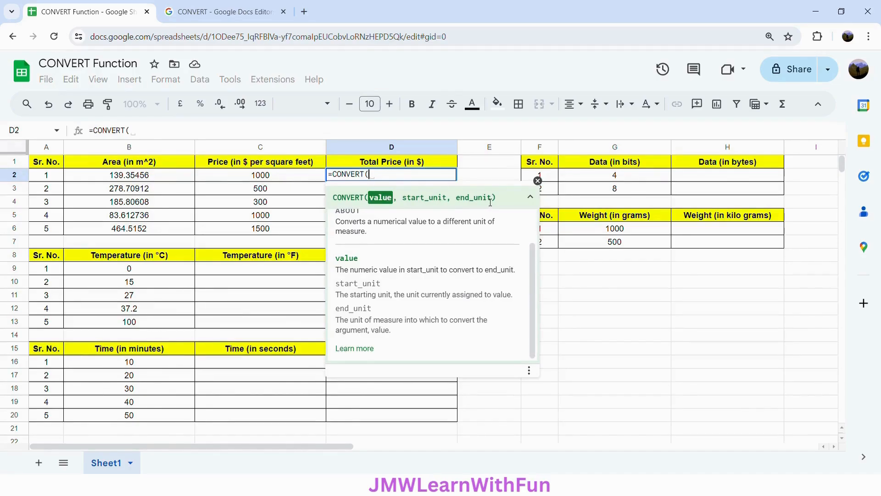
- Read the CONVERT function hints, check the available unit conversions on the Google Docs Editors Help page, and return to the spreadsheet
scroll(361, 254, up, 1)
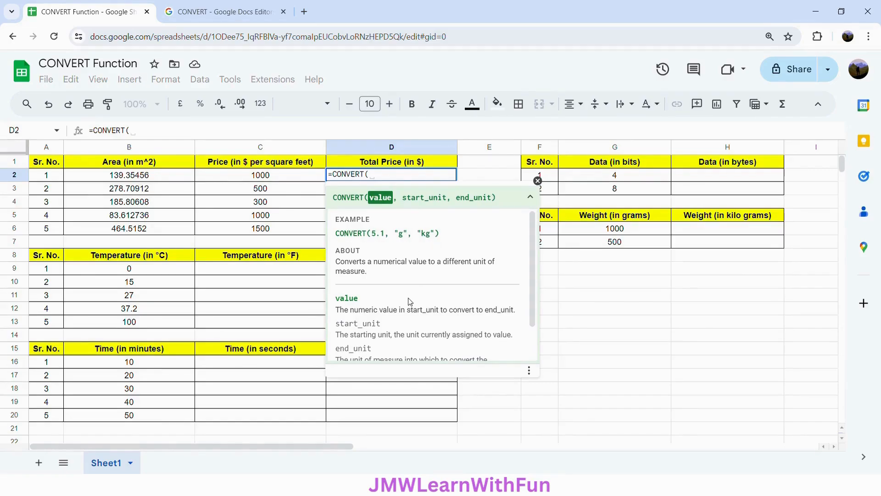
scroll(410, 302, down, 1)
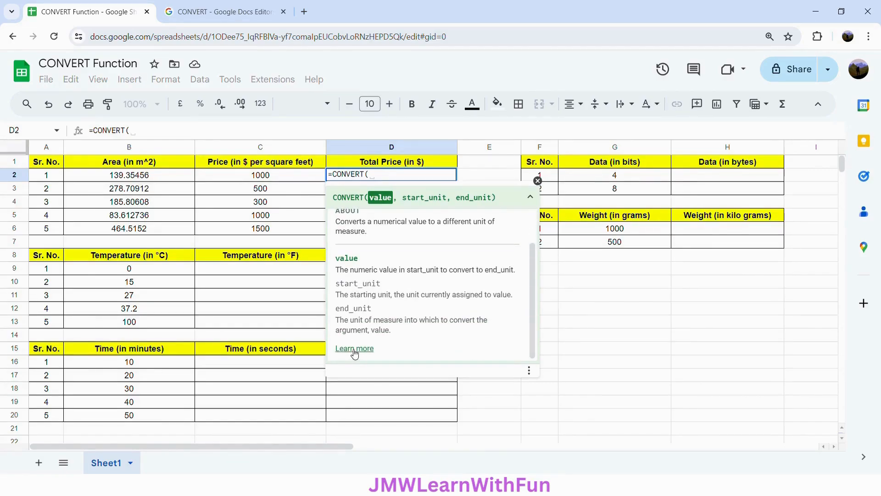
click(220, 10)
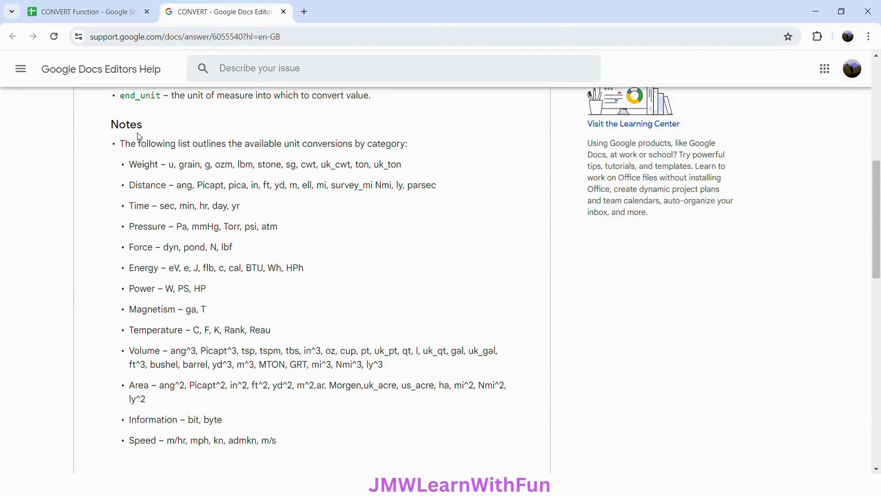
scroll(165, 170, up, 5)
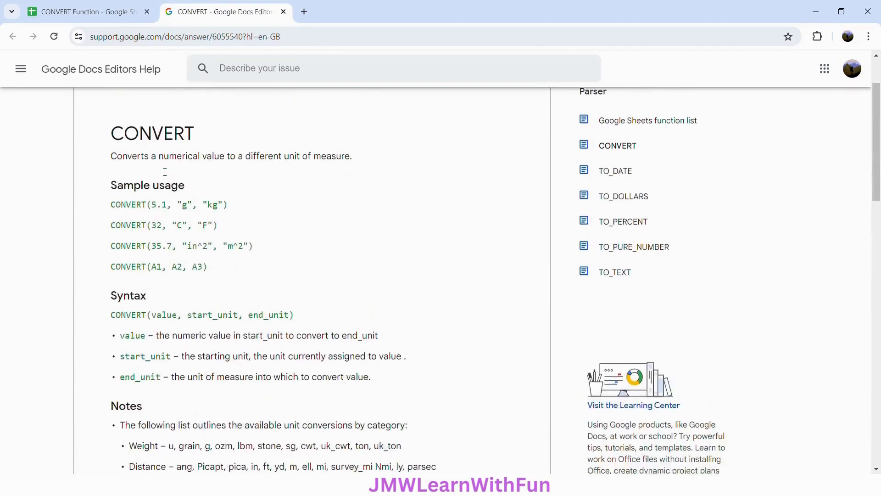
scroll(165, 172, down, 4)
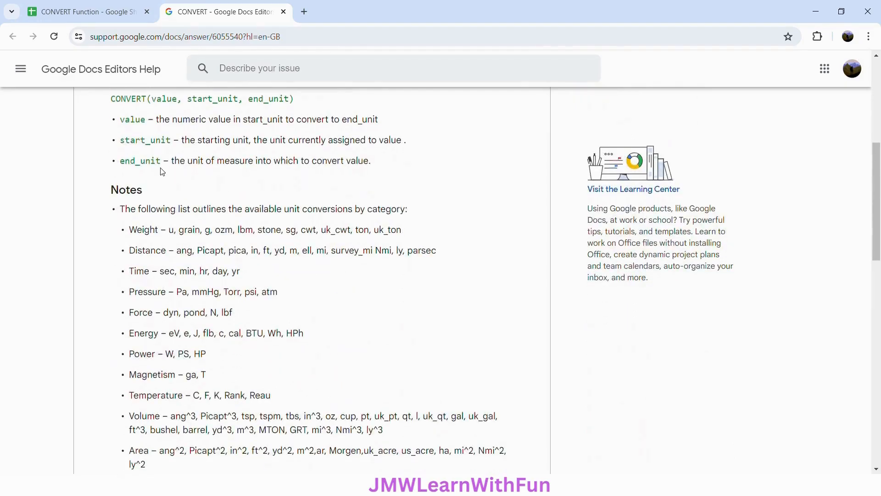
scroll(164, 172, down, 2)
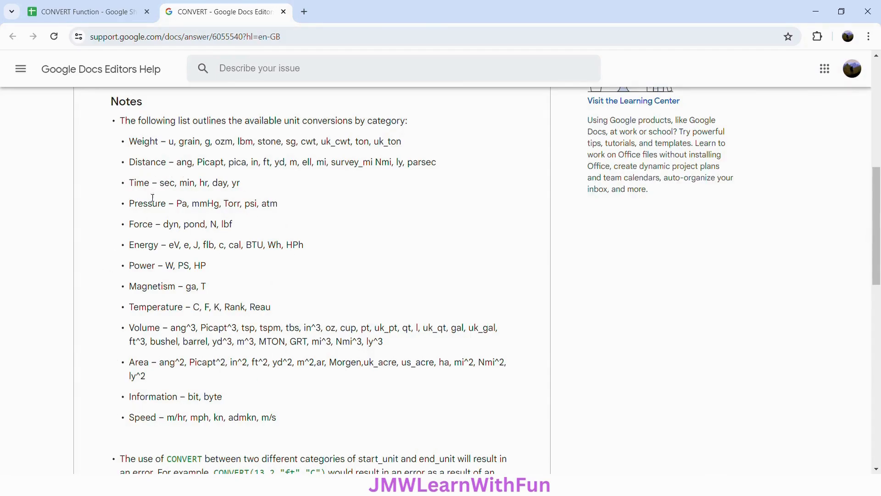
click(104, 17)
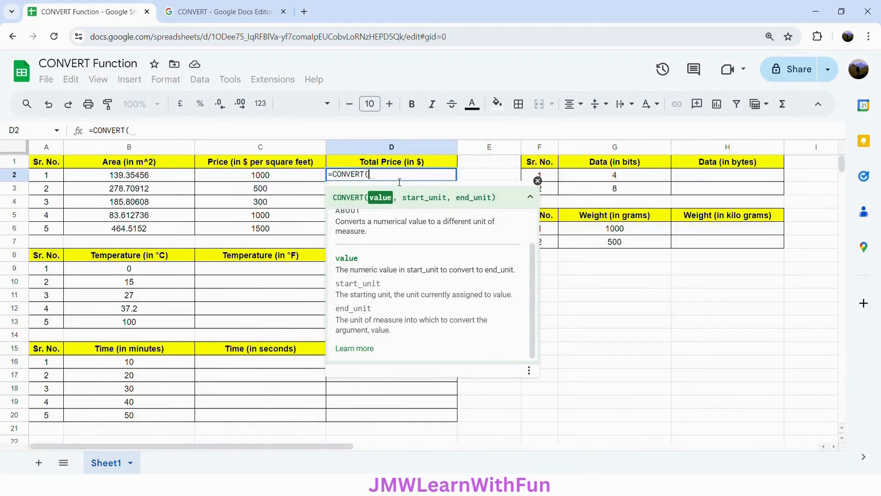
- Use the area in B2 as the value to convert, with the column locked as $B2
click(166, 183)
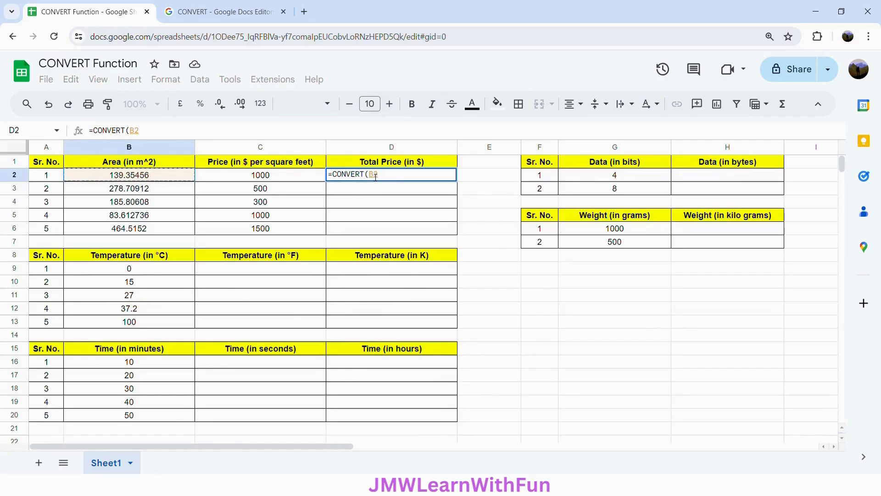
key(F4)
key(F4)
key(F4)
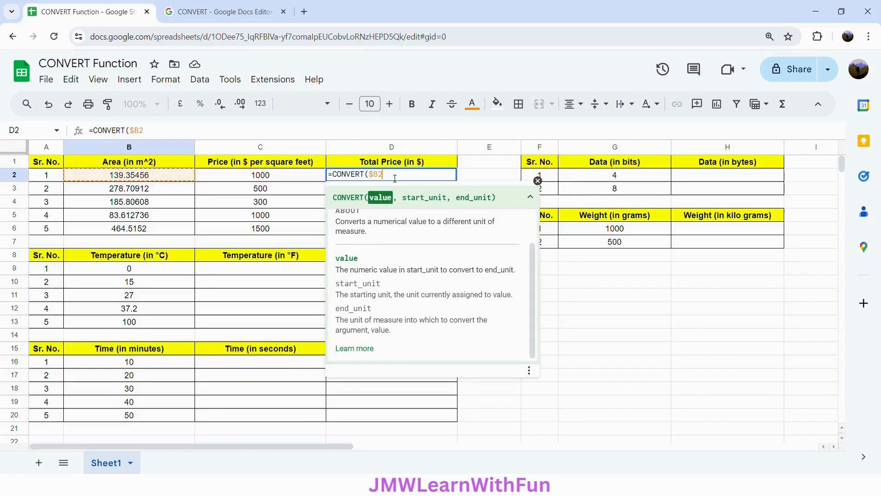
text(,)
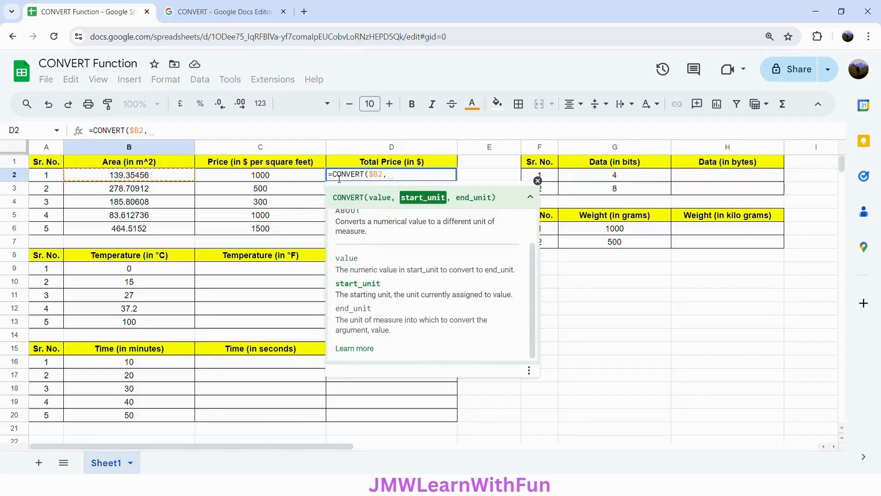
- Complete the D2 formula with start unit "m^2" and end unit "ft^2", and accept the suggested autofill for the rows below
text(")
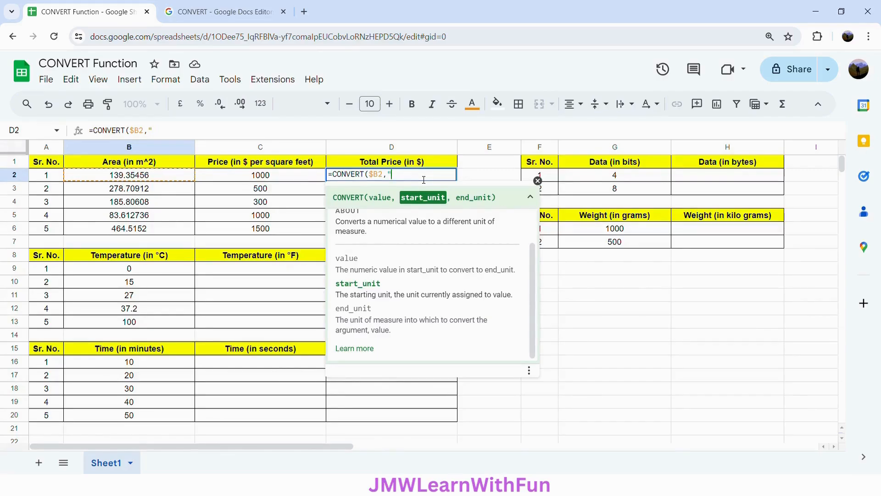
text(m^2)
text(,)
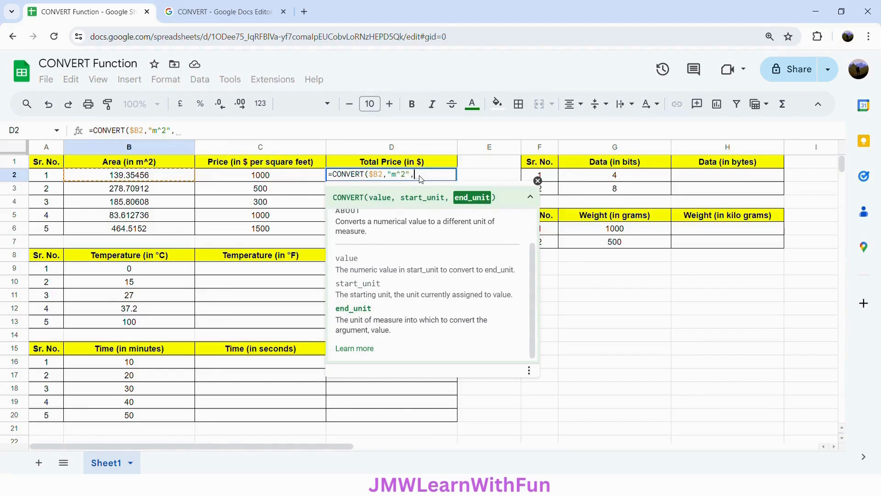
text("ft)
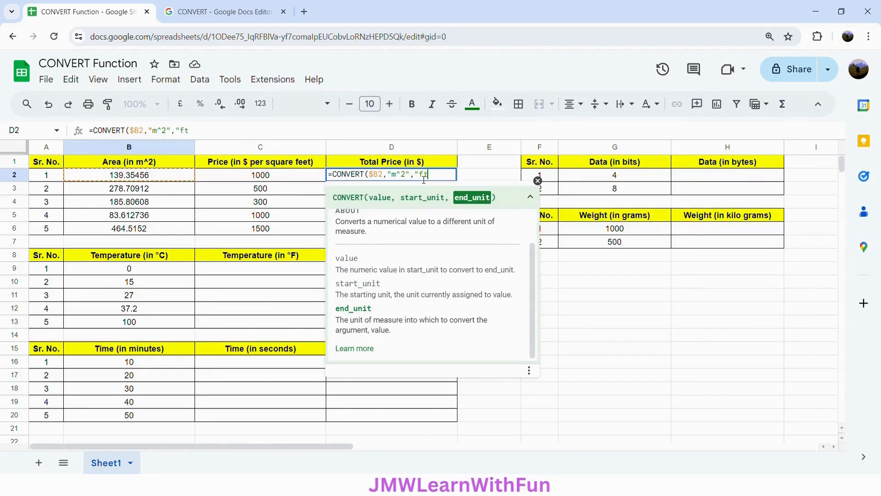
text(^2"))
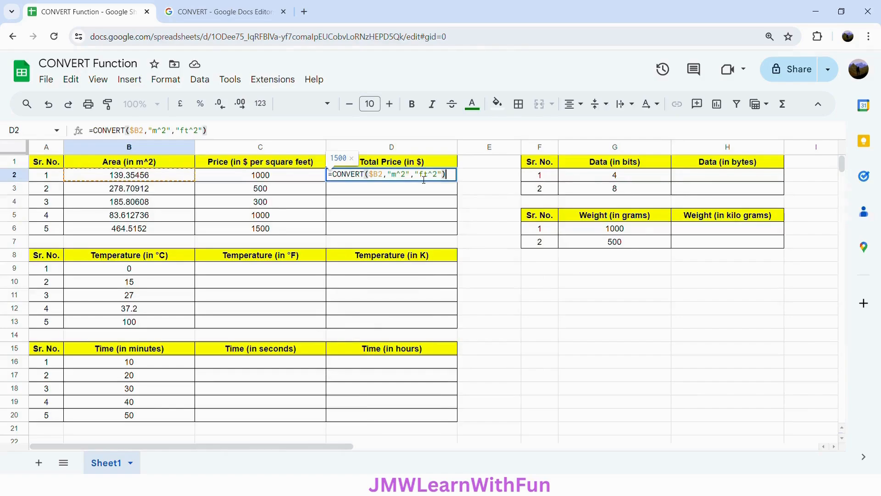
key(Return)
click(473, 270)
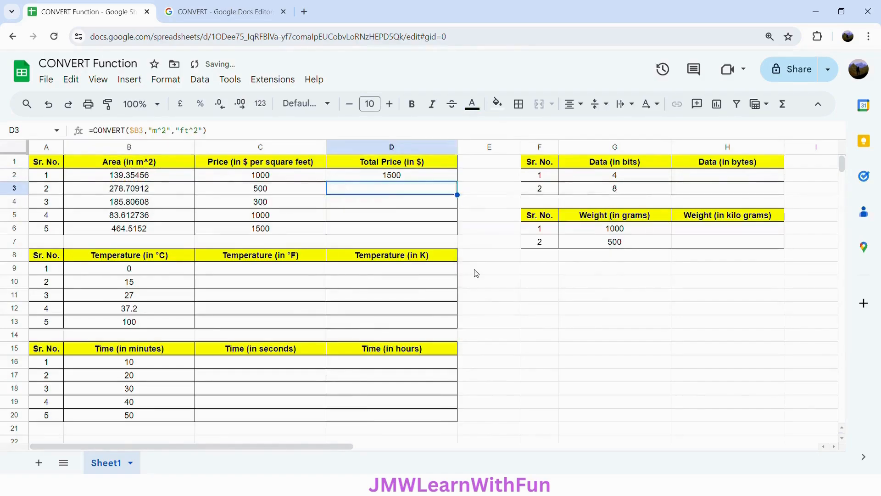
- Extend the D2 formula by multiplying the converted area by the price per square foot in C2
click(392, 176)
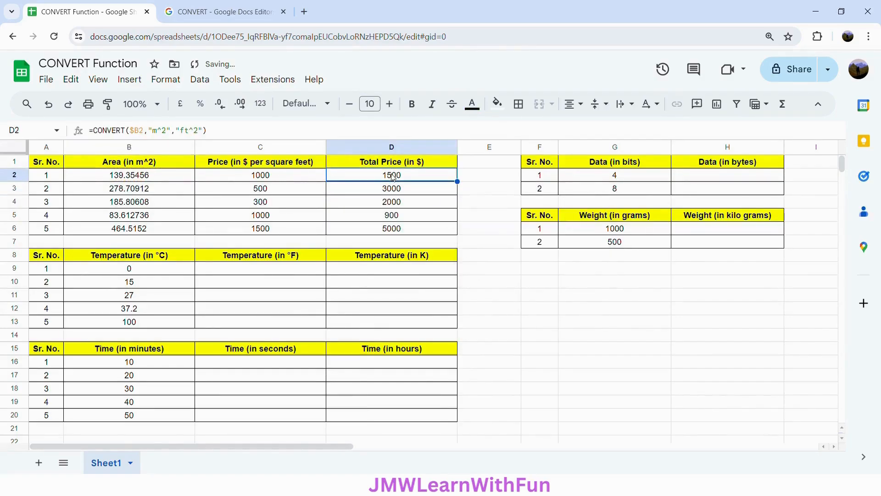
click(114, 180)
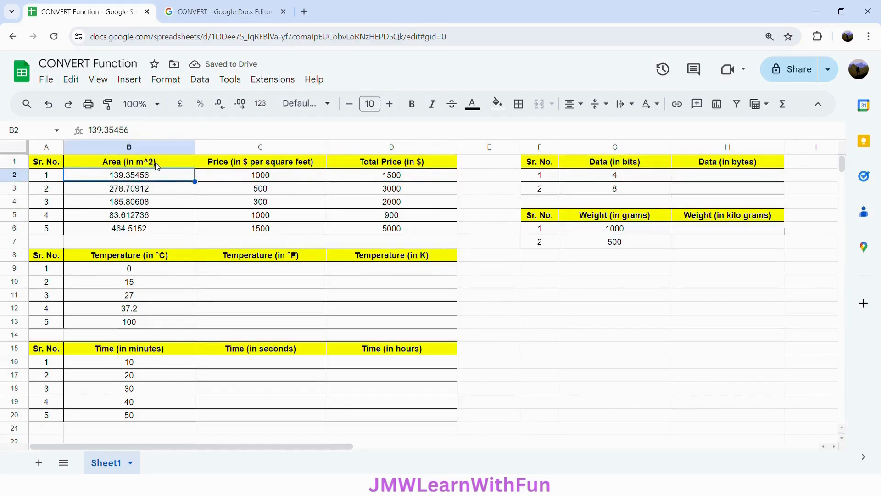
click(397, 178)
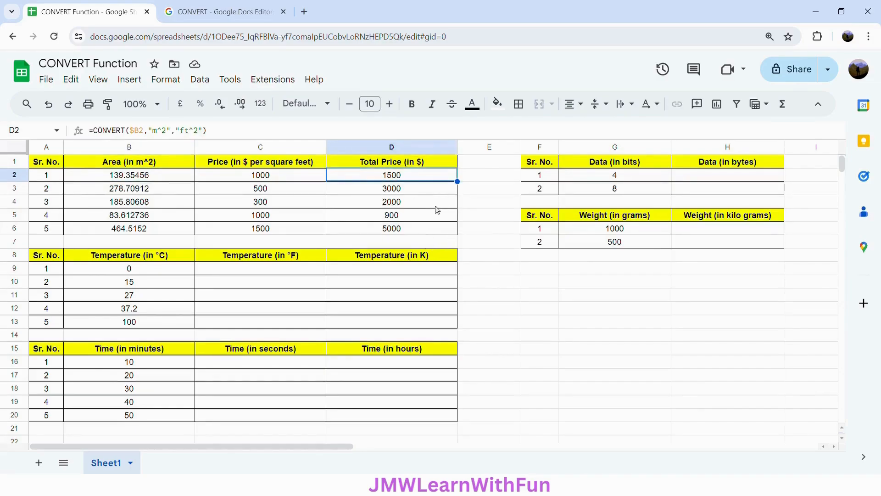
double_click(410, 179)
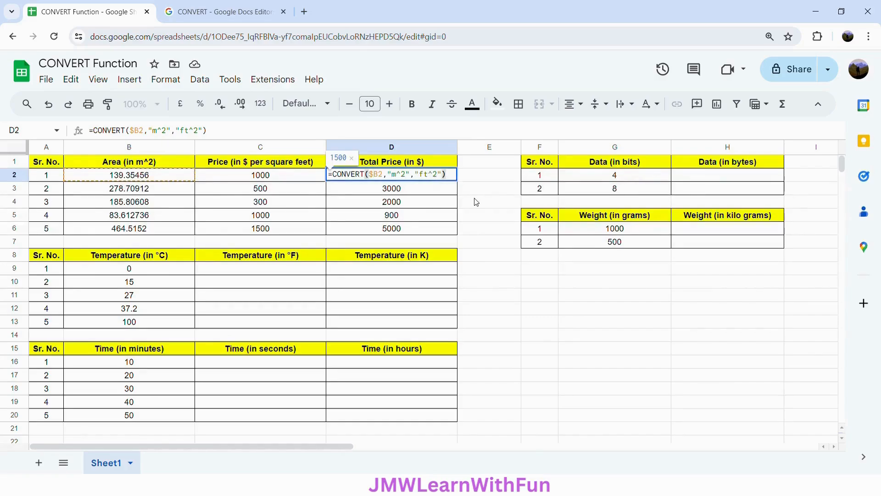
text(*)
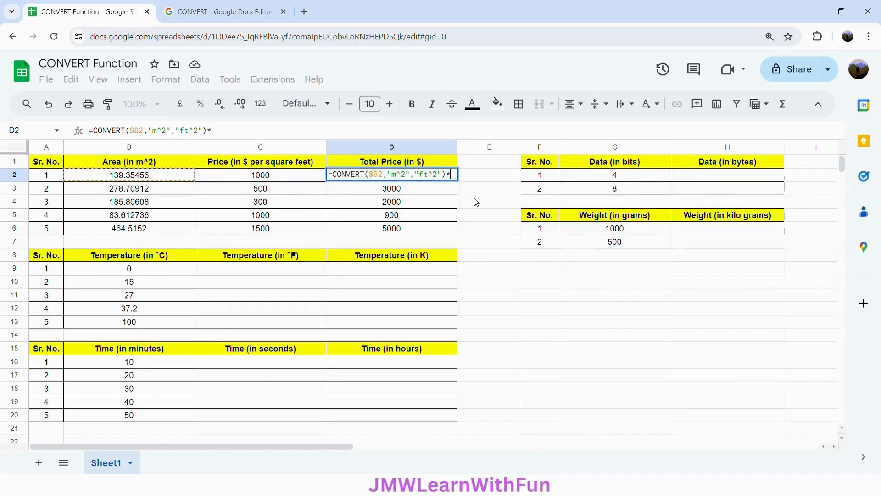
click(260, 178)
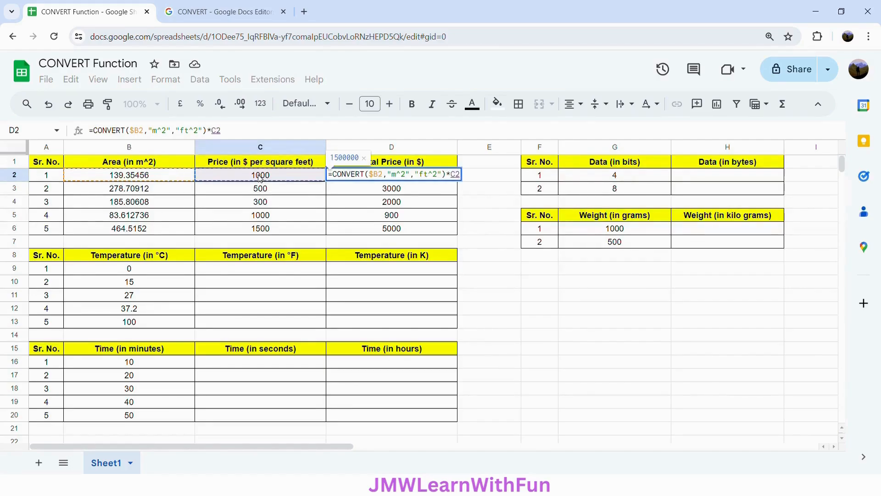
key(Return)
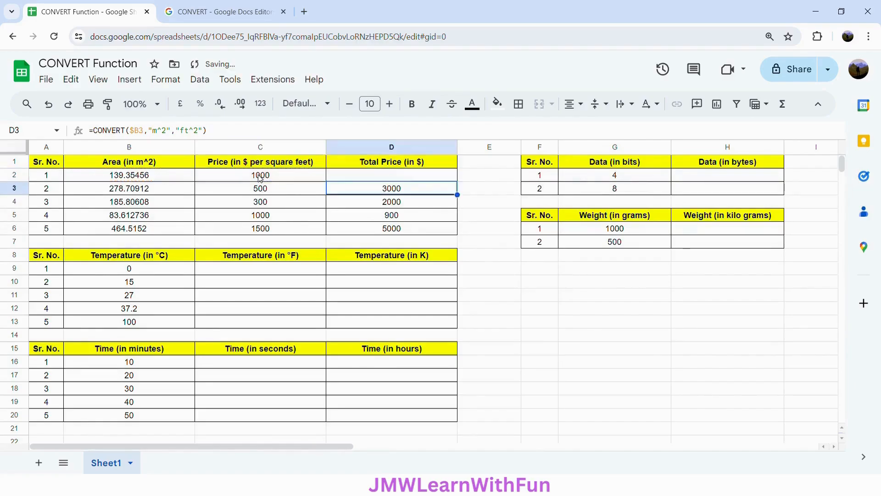
- Fill the D2 total price formula down through D6
click(417, 175)
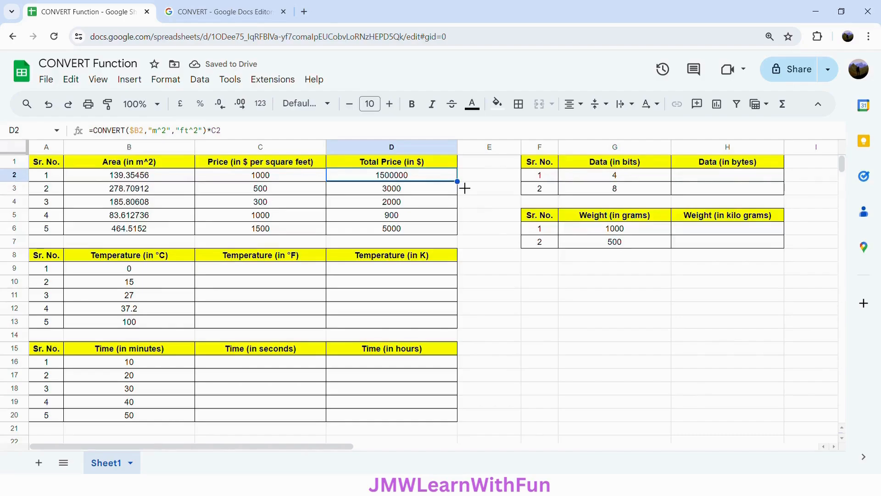
drag(465, 188, 461, 230)
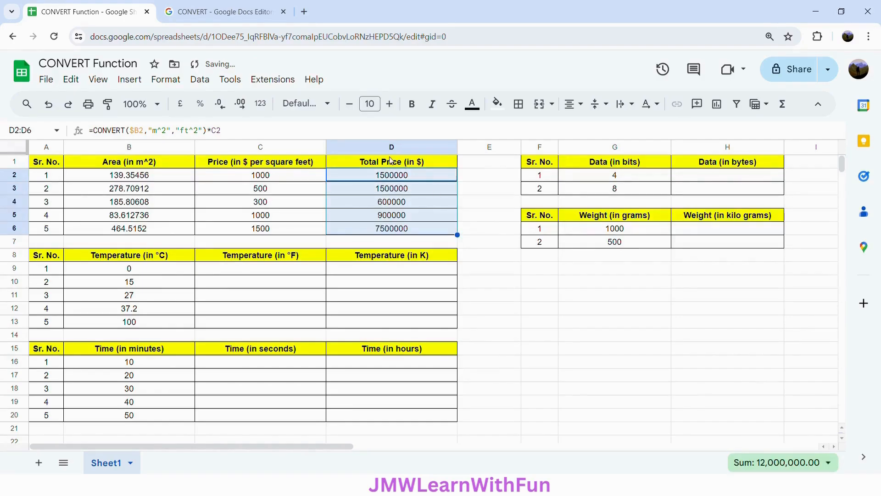
click(389, 176)
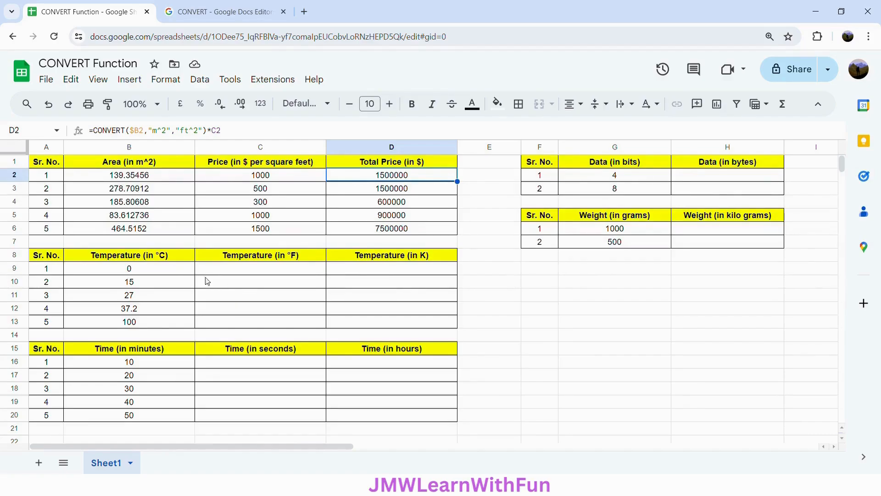
- Start a CONVERT formula in C9 for the Fahrenheit column, using the Celsius value in B9 with the column locked as $B9
click(138, 260)
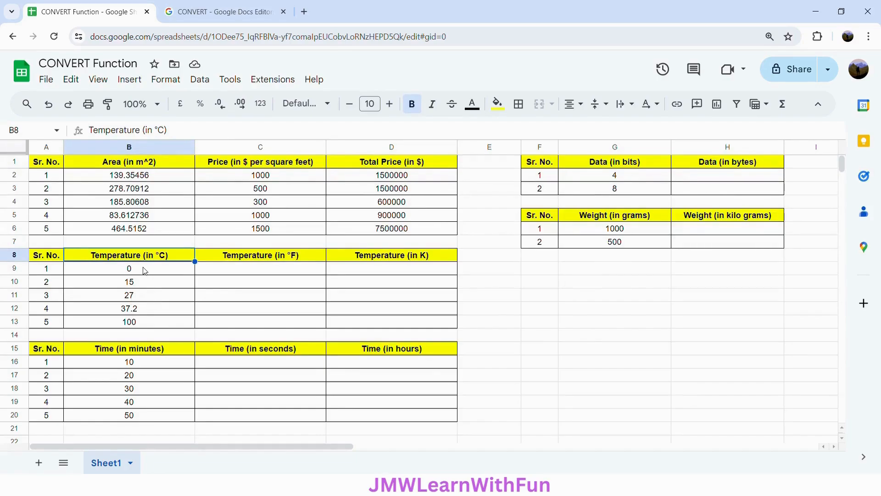
click(239, 261)
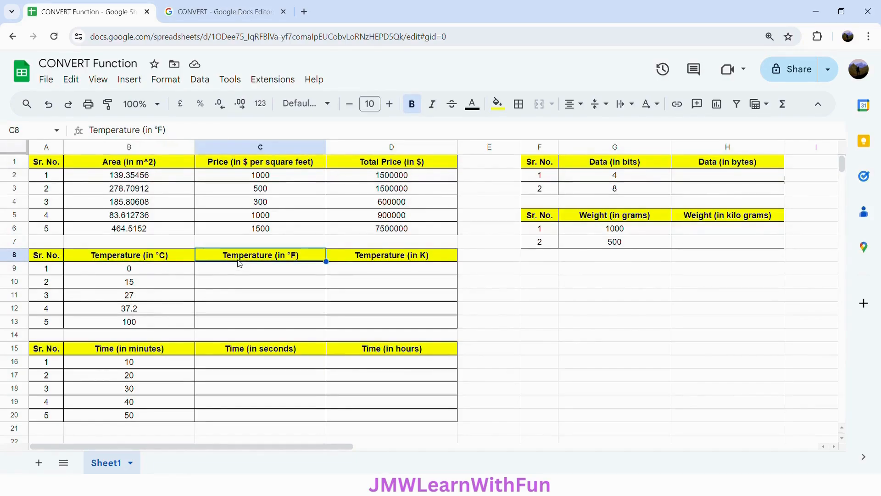
click(363, 261)
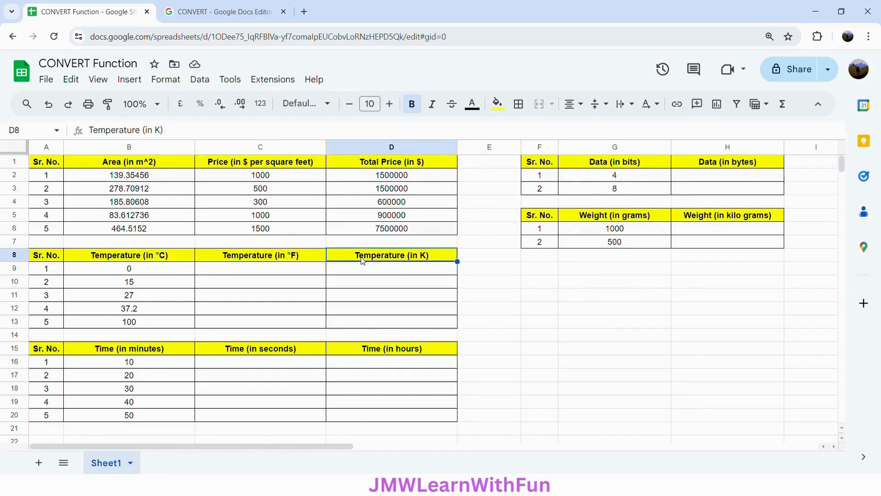
click(304, 273)
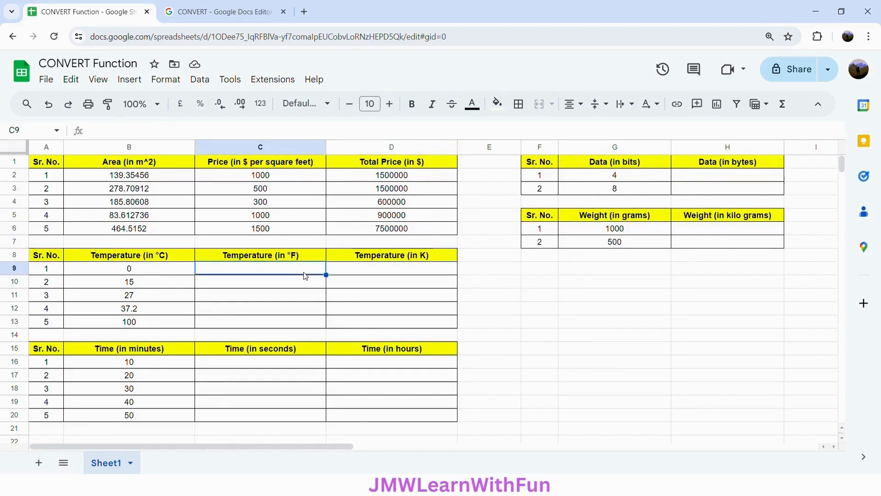
text(=CONVERT)
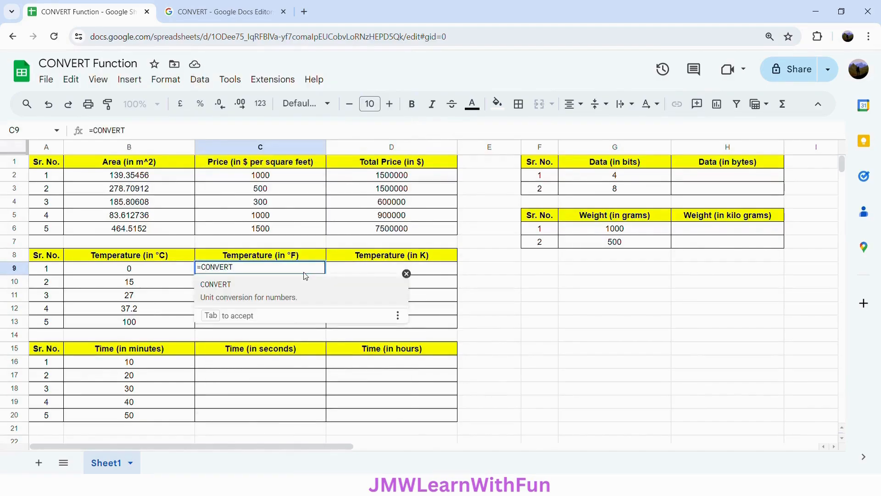
key(Tab)
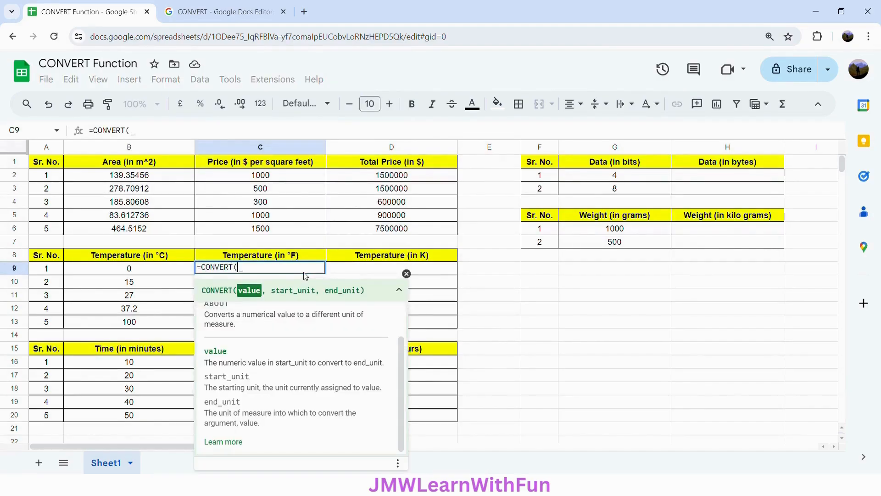
click(164, 276)
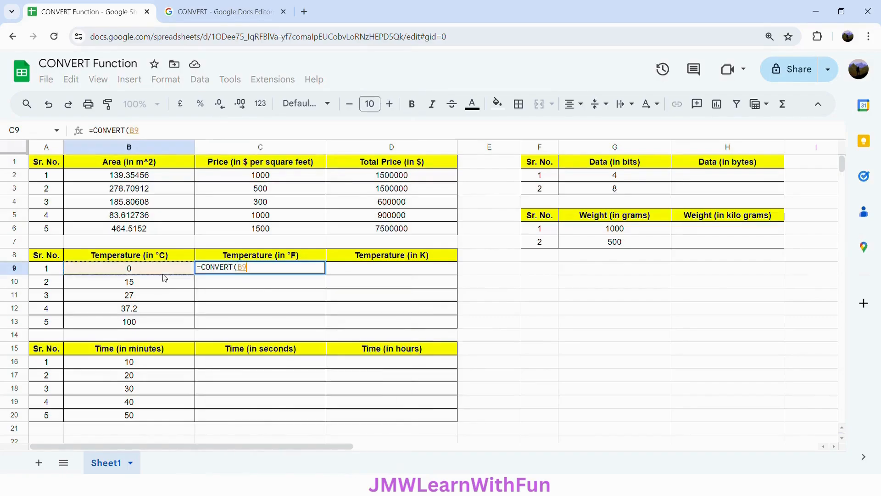
click(243, 272)
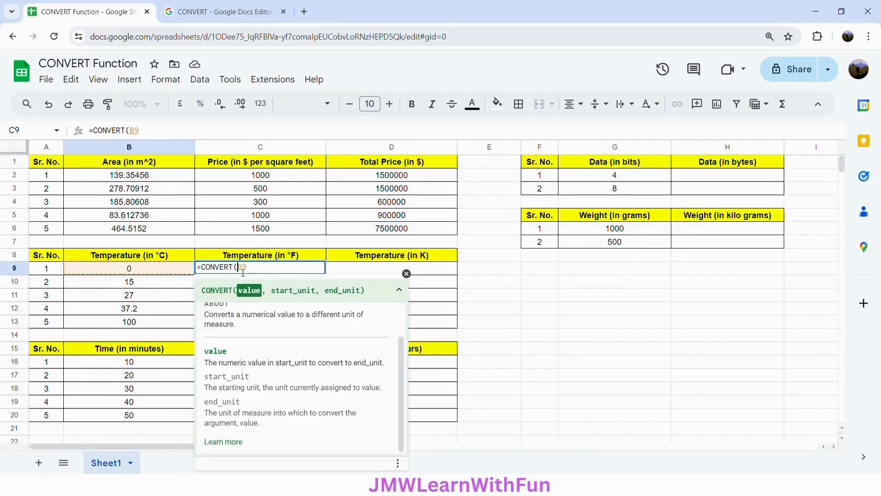
text($B9,")
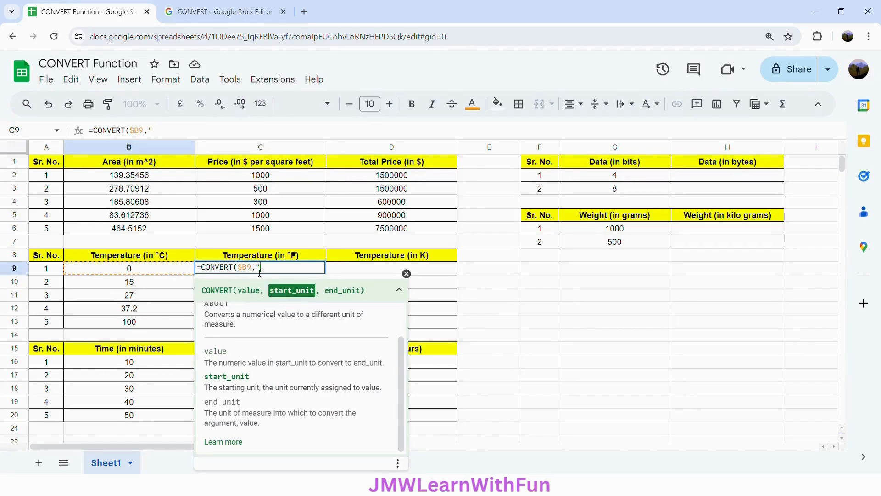
- Complete the C9 formula with start unit "C" and end unit "F", and accept the suggested autofill for the rows below
text(C","F)
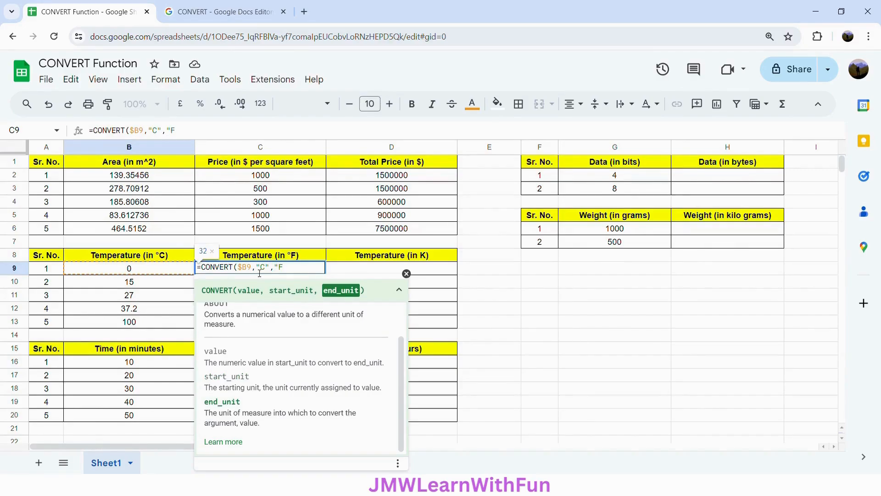
text())
key(Return)
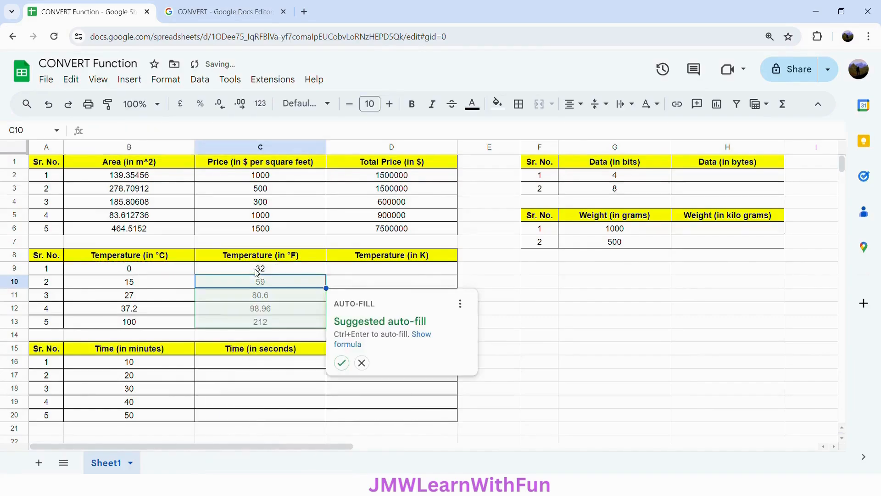
click(341, 362)
- Copy the Fahrenheit formula from C9 across into D9 of the Kelvin column
click(150, 271)
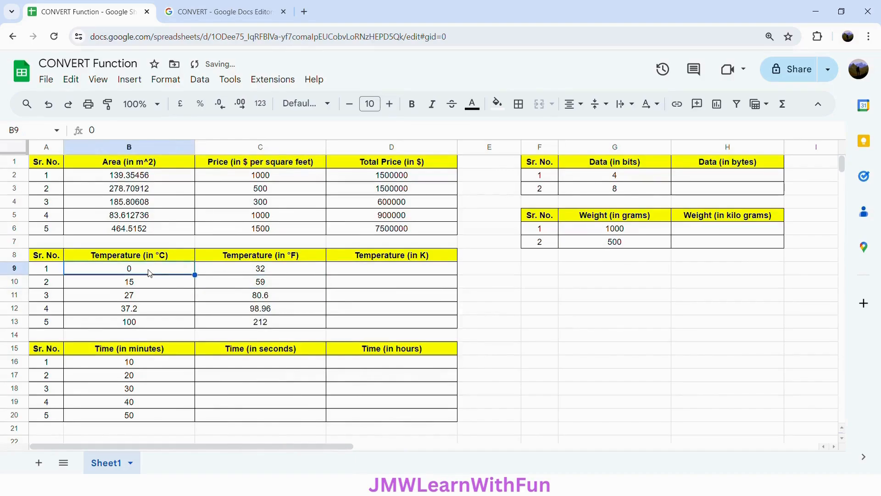
click(263, 271)
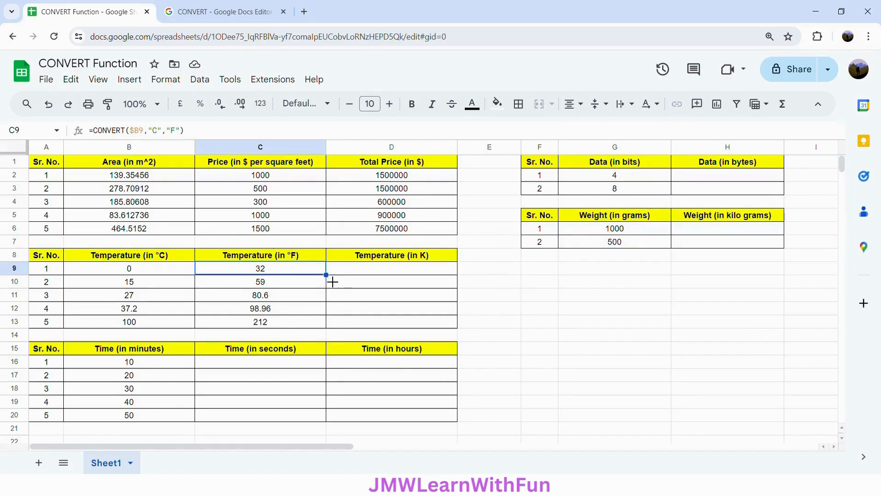
drag(334, 282, 377, 276)
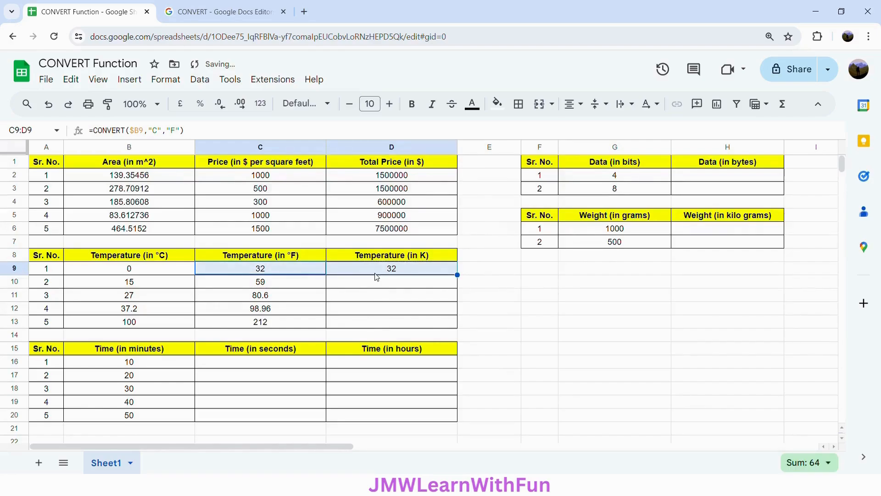
- Change the end unit in the D9 formula to "K" and accept the suggested autofill for the remaining Kelvin rows
click(375, 274)
double_click(376, 274)
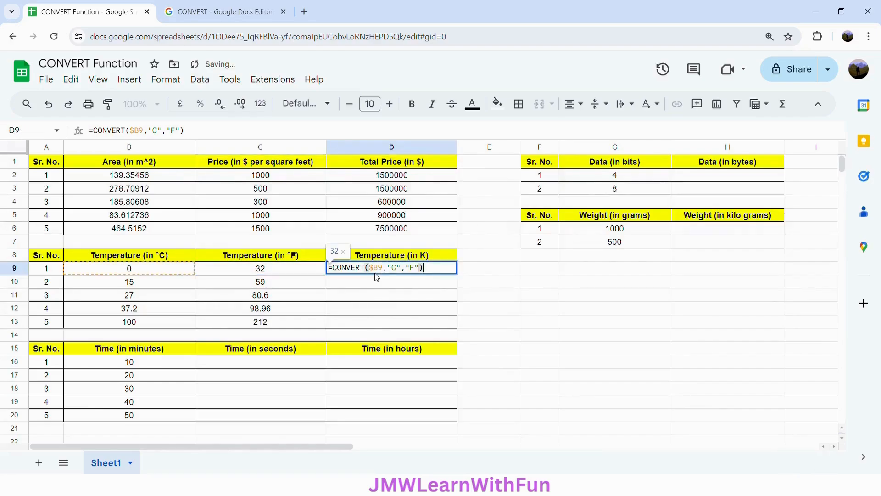
click(419, 271)
key(BackSpace)
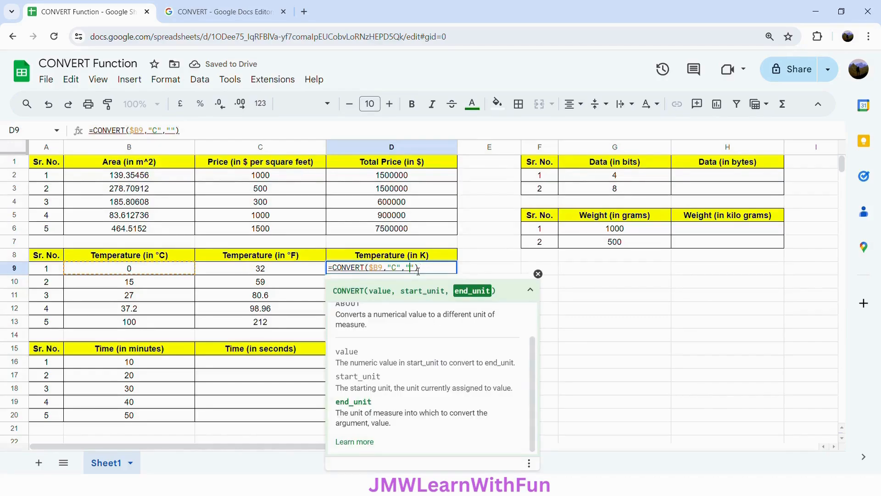
text(K)
key(Return)
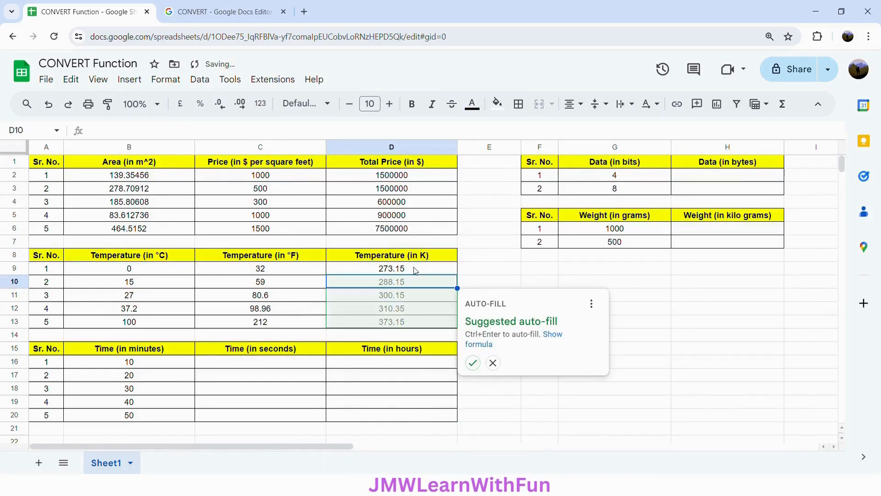
click(473, 363)
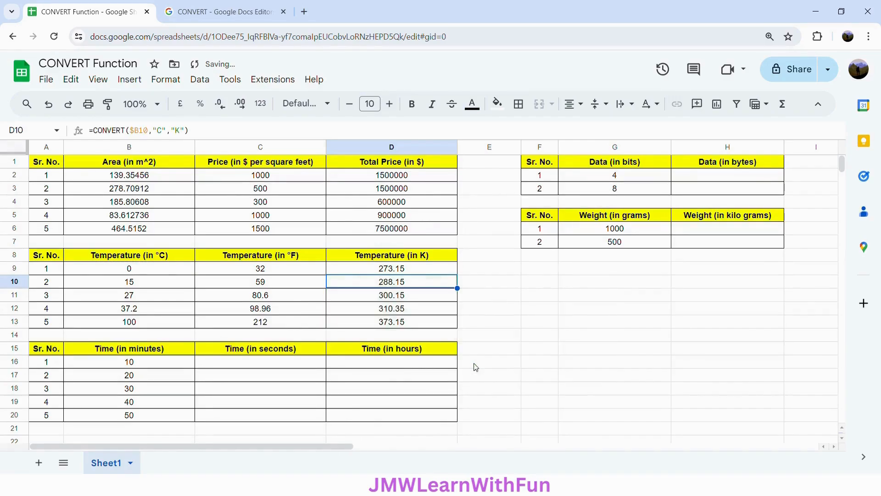
click(157, 272)
click(384, 270)
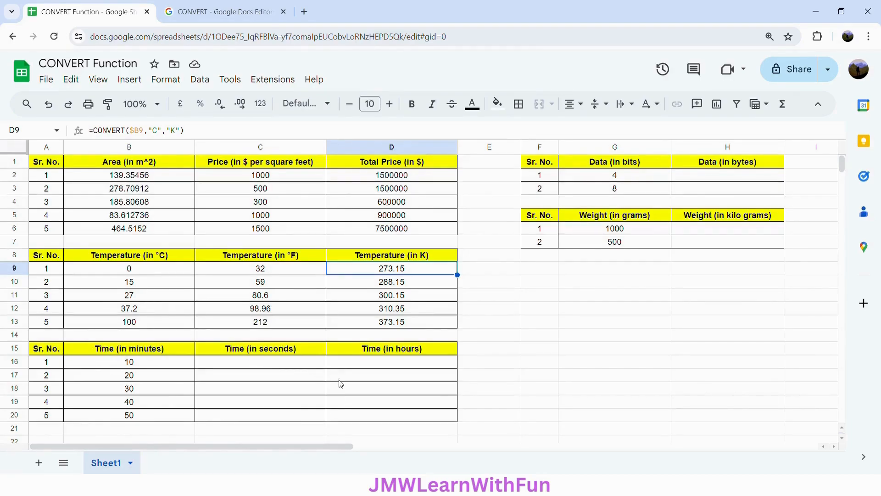
- Start a CONVERT formula in C16 for the seconds column, using the minutes in B16 with the column locked as $B16
click(140, 352)
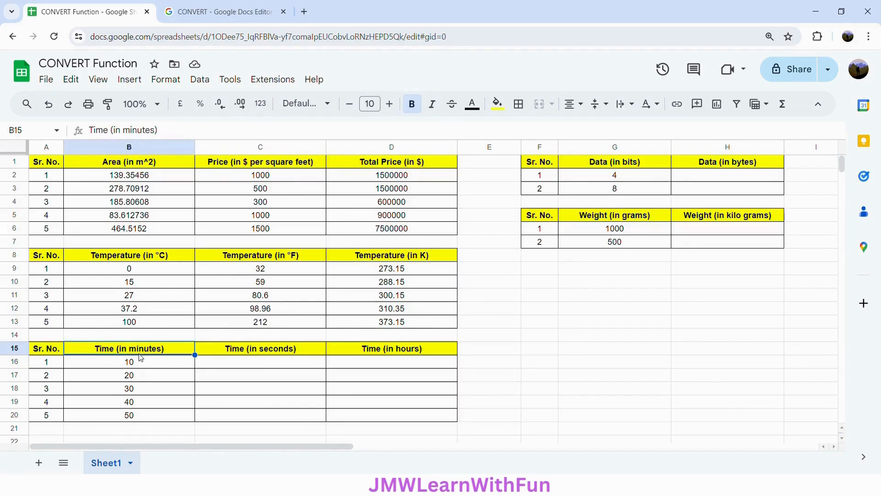
click(235, 353)
click(378, 352)
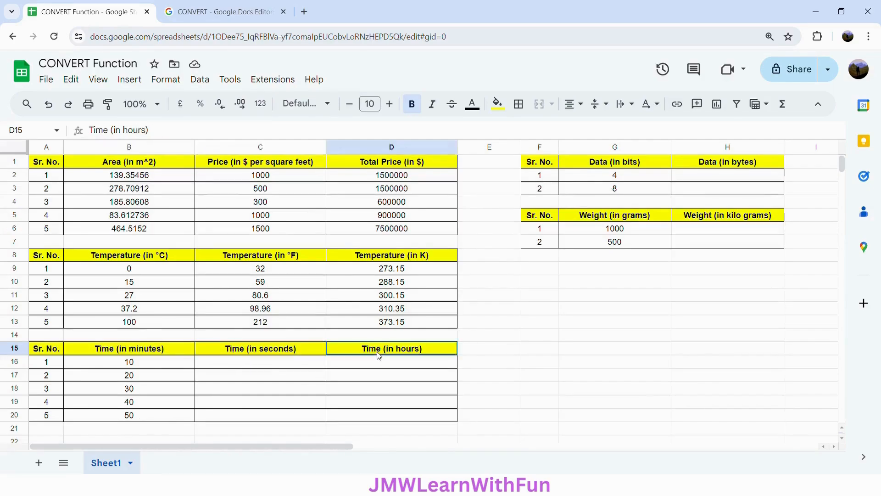
click(305, 365)
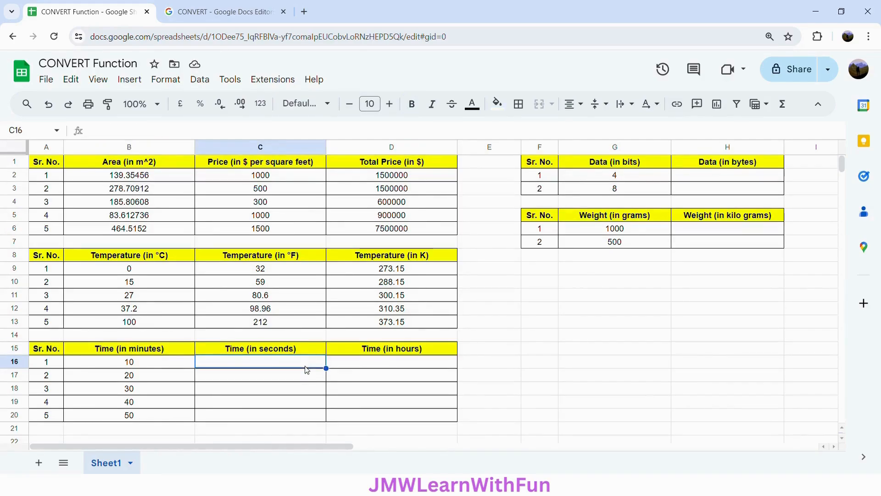
text(=CON)
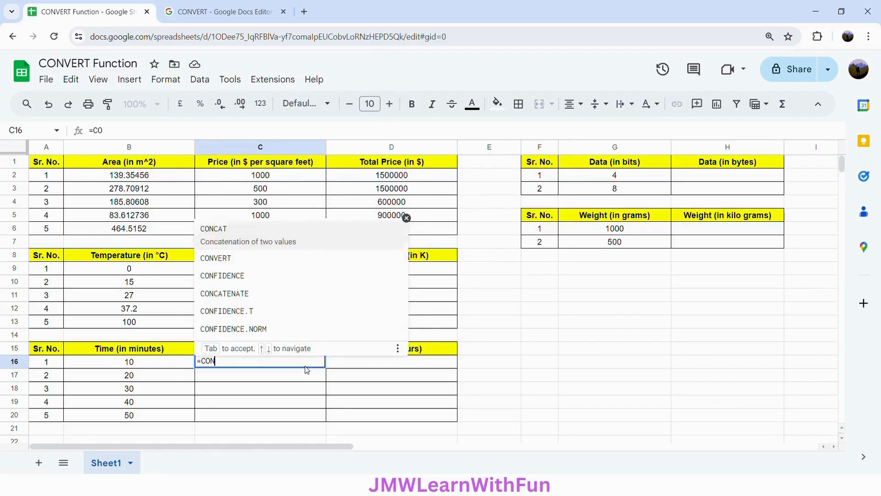
text(VERT()
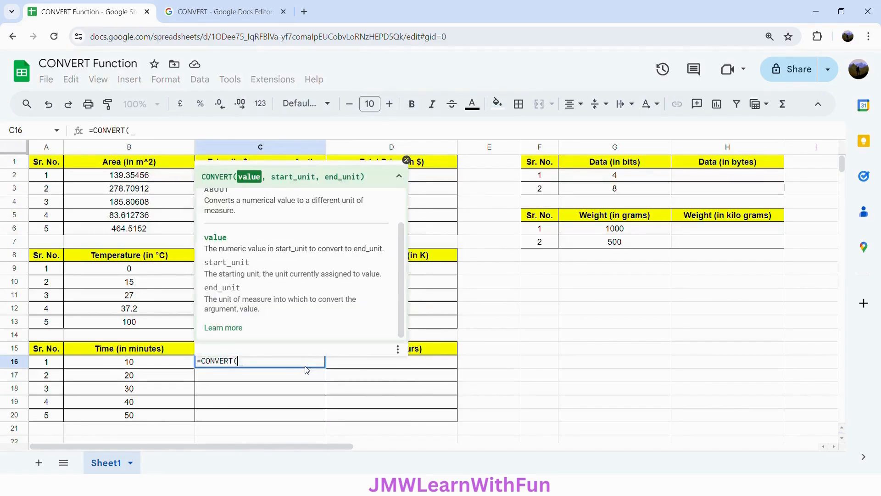
click(151, 367)
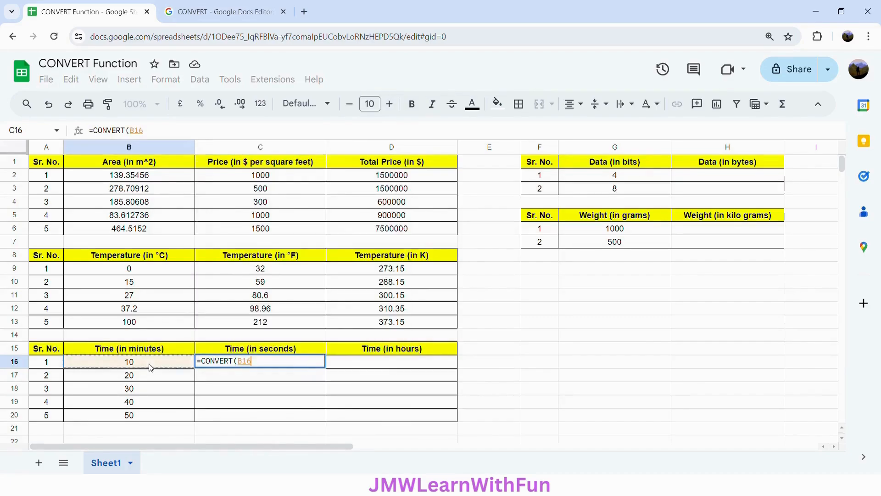
click(242, 364)
text($B16)
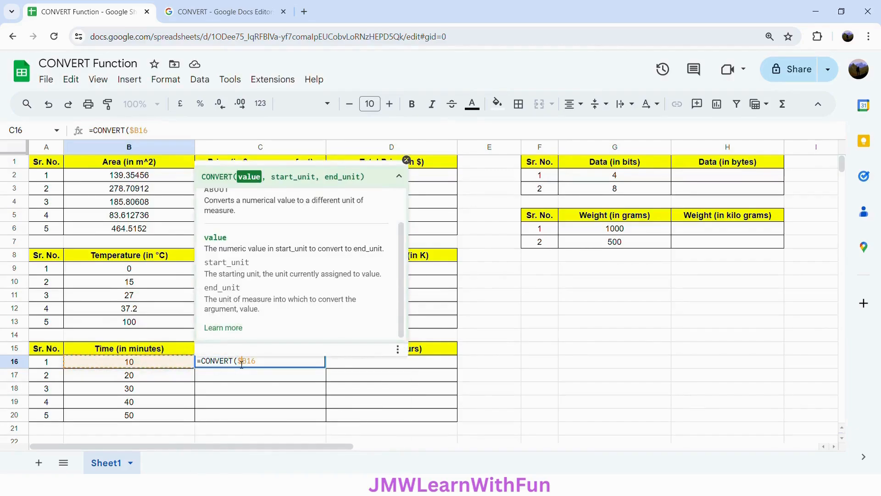
- Complete the C16 formula with start unit "min" and end unit "sec", and accept the suggested autofill for the rows below
text(,)
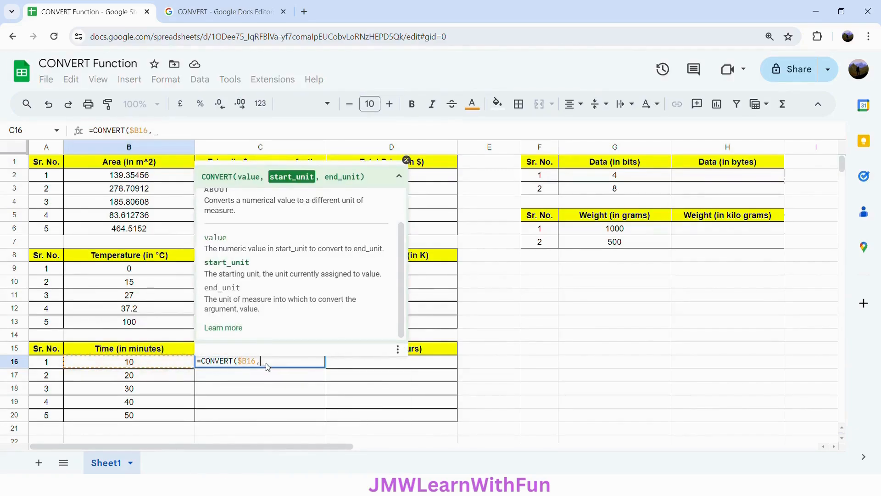
text(")
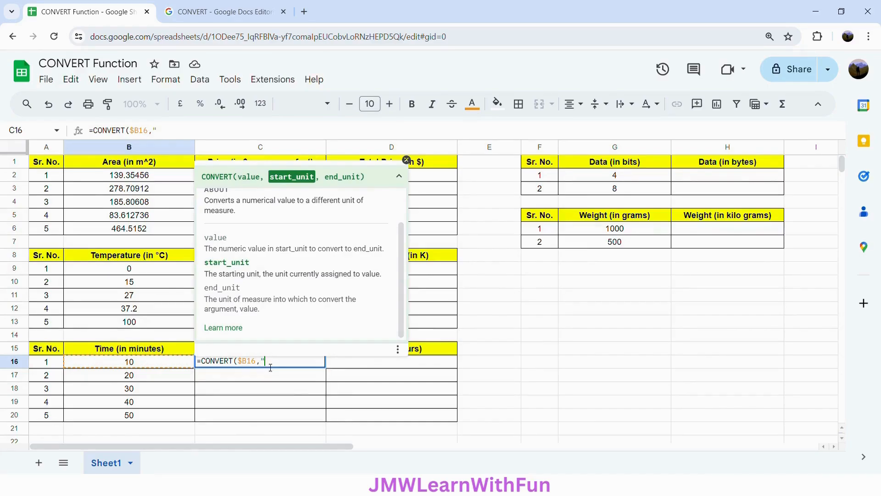
text(min",)
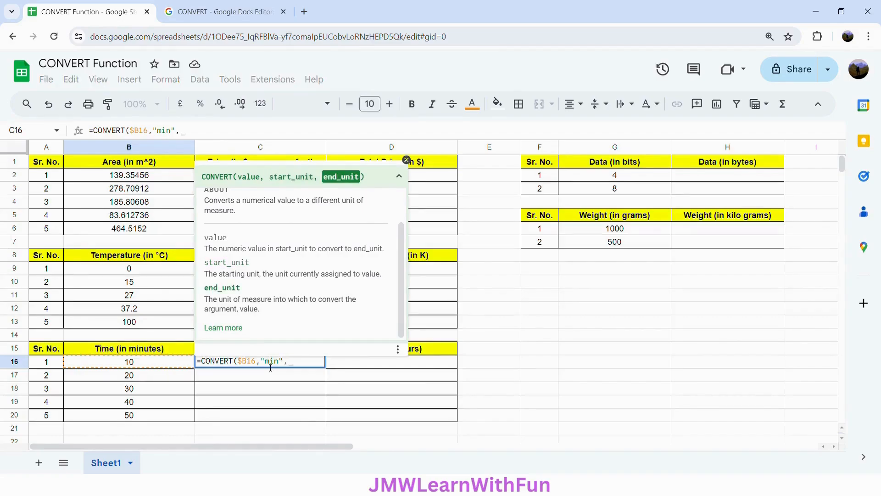
text("sec)
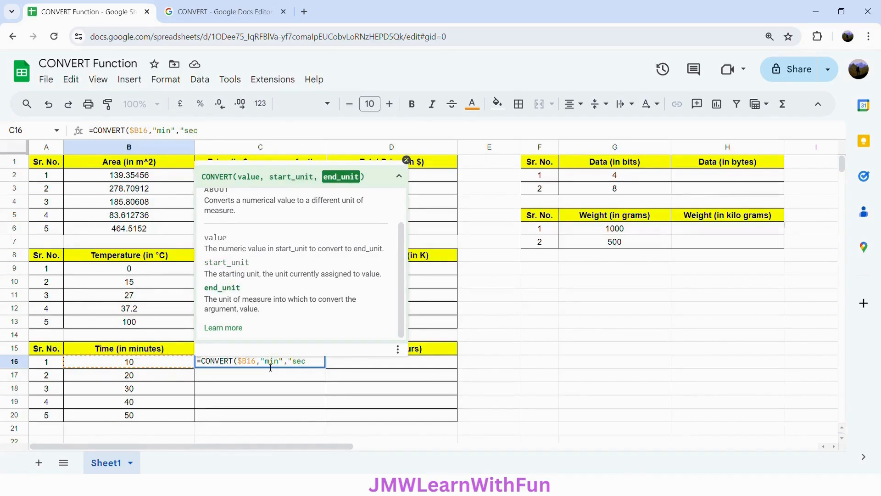
text("))
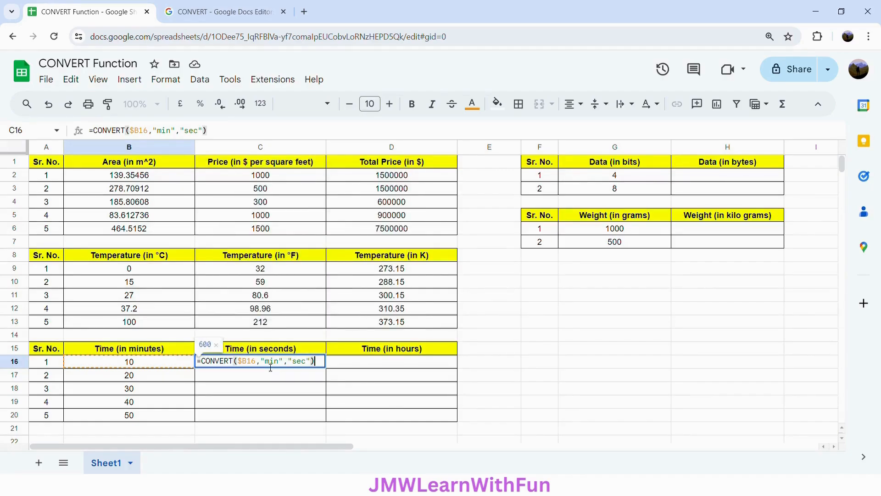
key(Return)
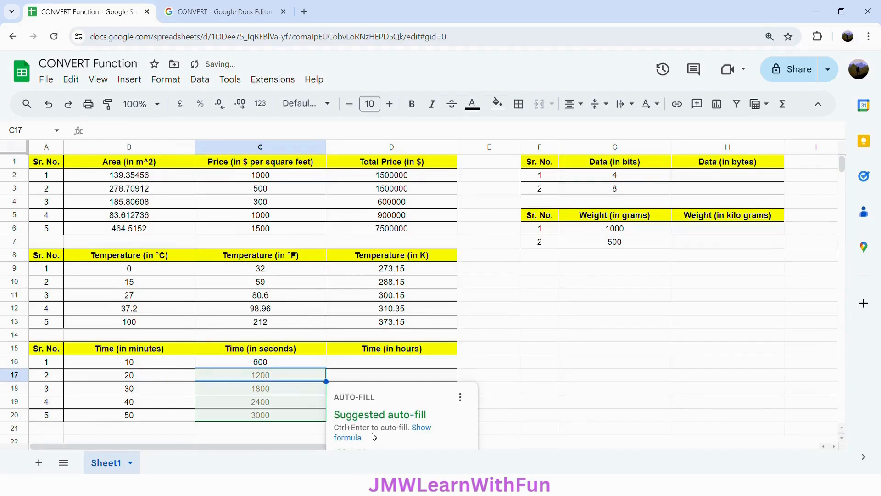
scroll(367, 413, down, 2)
click(342, 377)
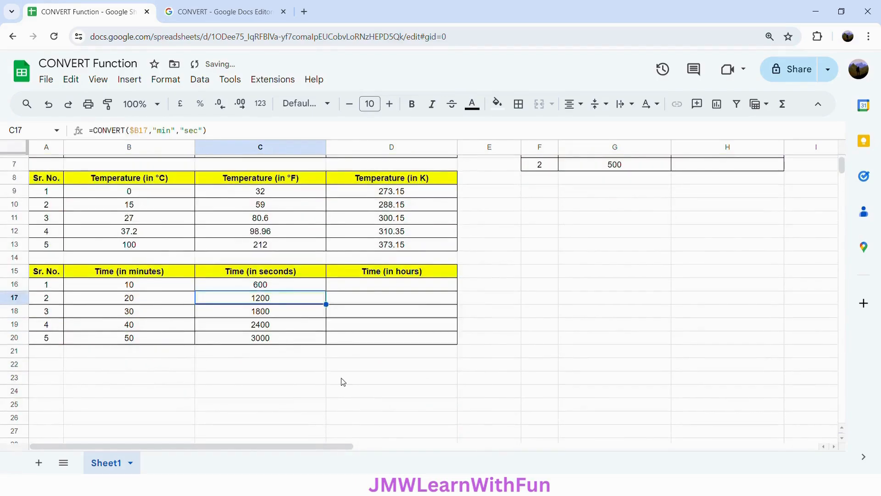
- Copy the seconds formula from C16 across into D16 of the hours column
click(137, 288)
click(260, 289)
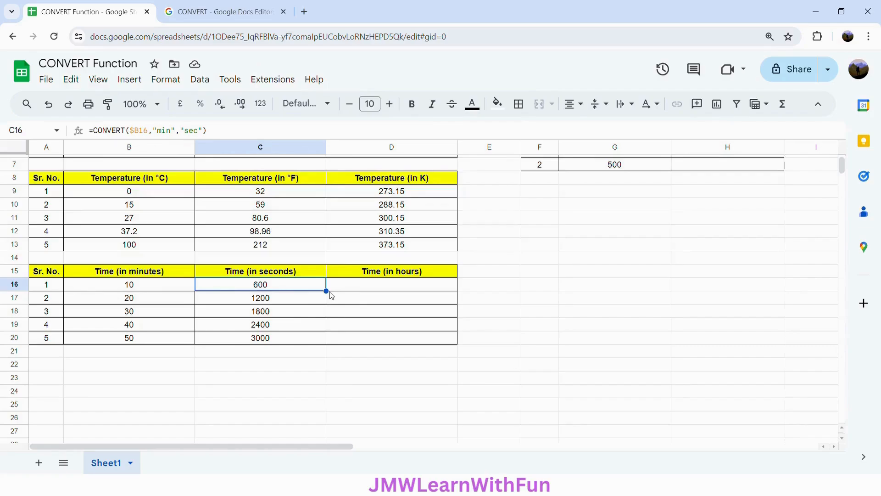
drag(335, 299, 377, 297)
drag(377, 297, 375, 295)
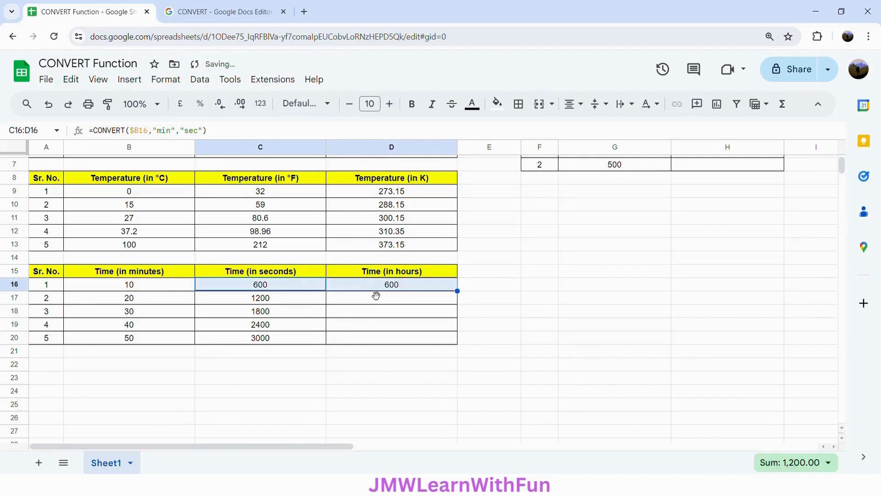
- Change the end unit in the D16 formula to "hr" and accept the suggested autofill for the remaining hours rows
click(409, 291)
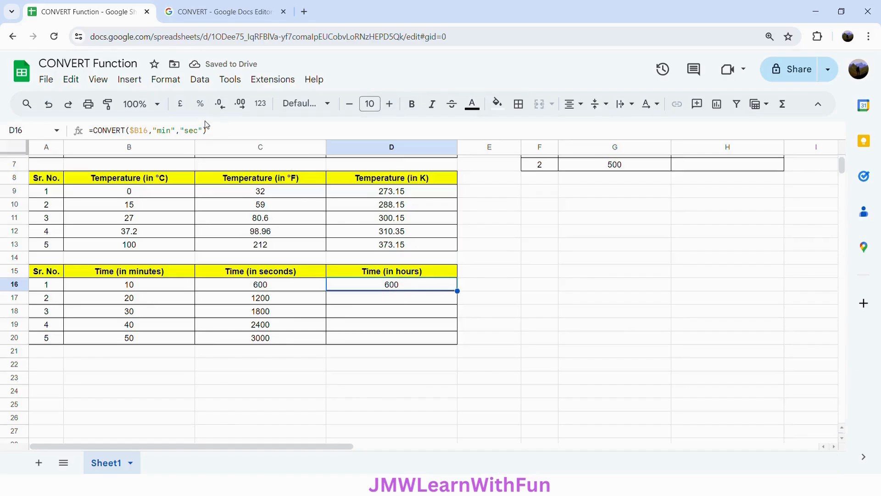
click(201, 138)
key(BackSpace)
key(BackSpace)
key(BackSpace)
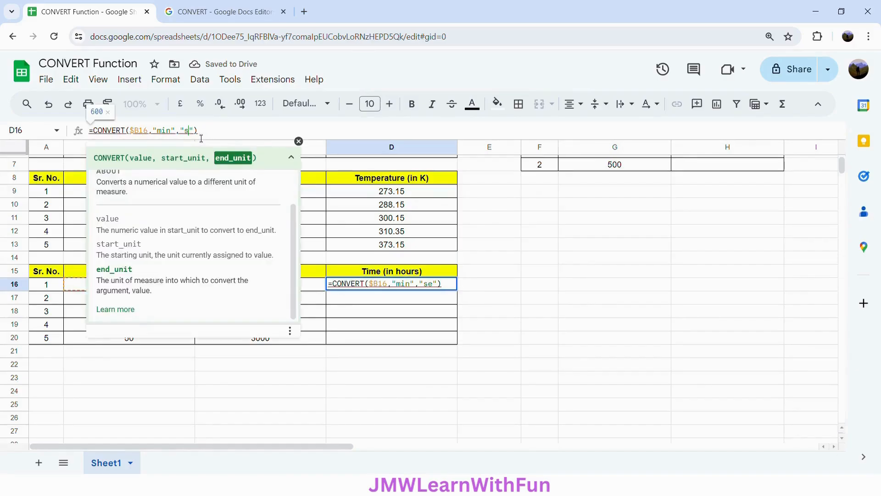
text(hr)
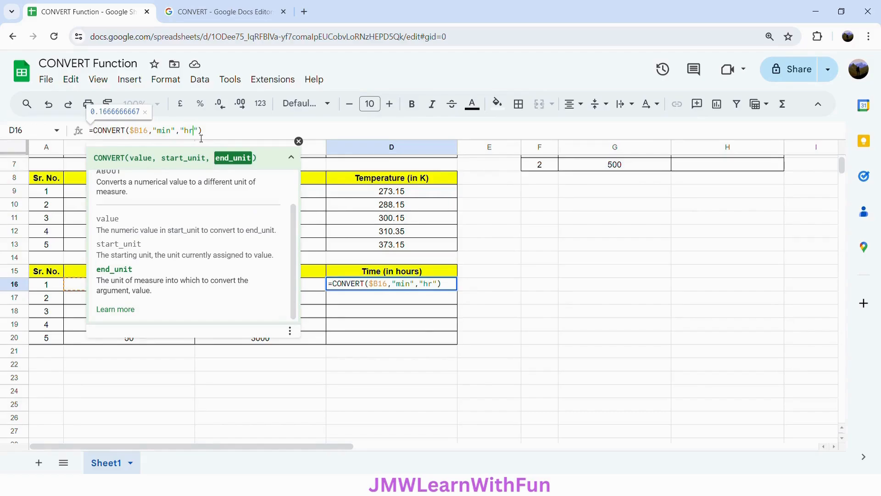
key(Return)
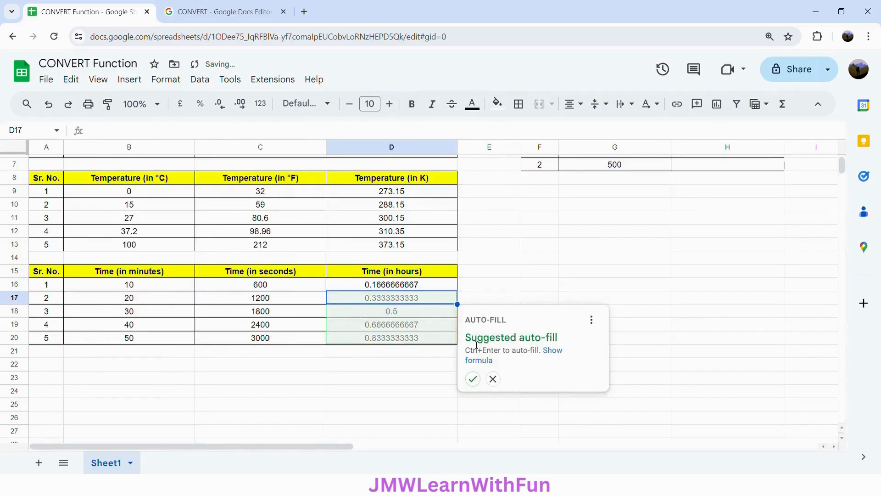
click(473, 379)
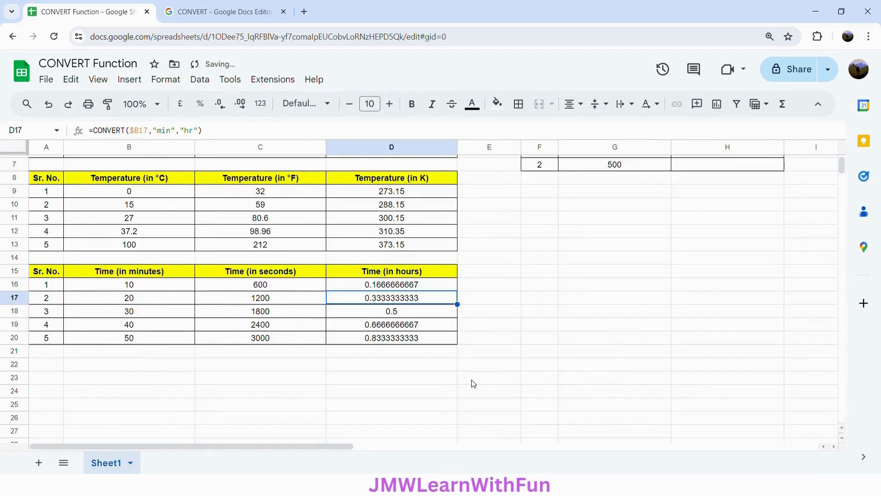
click(159, 315)
click(379, 316)
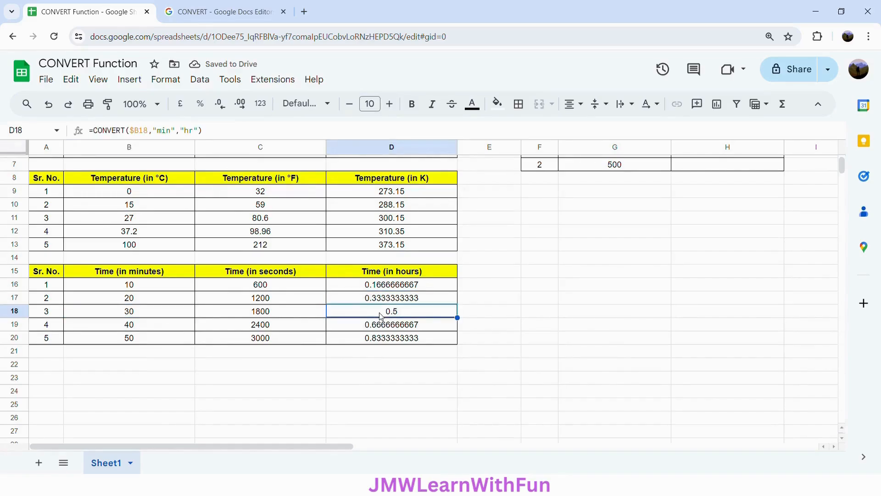
- Start a CONVERT formula in H2 of the bytes column, using the bits value in G2
scroll(477, 320, up, 3)
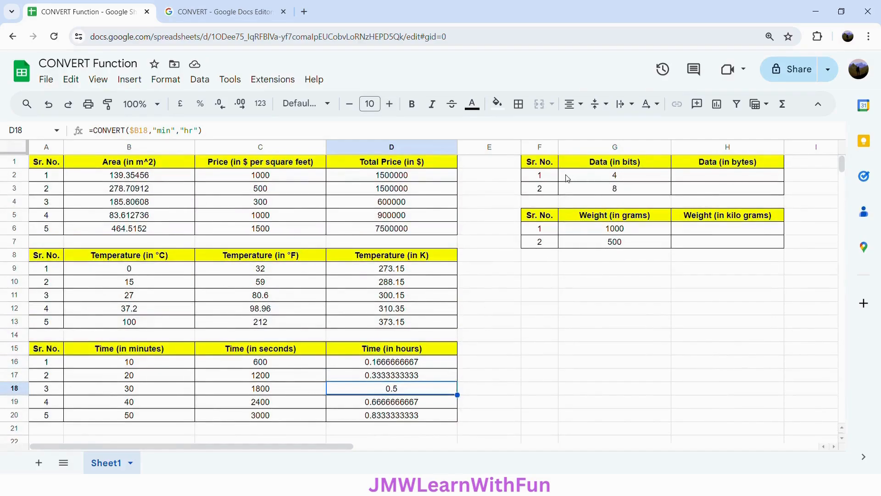
click(627, 163)
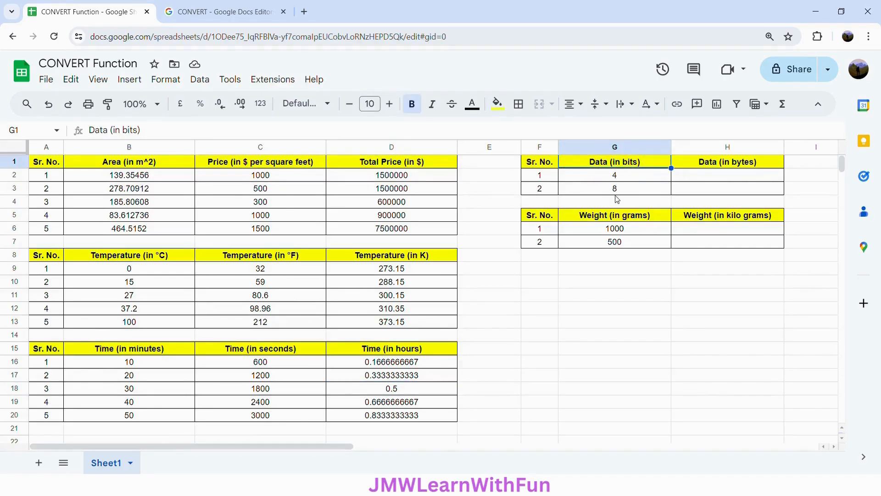
click(693, 163)
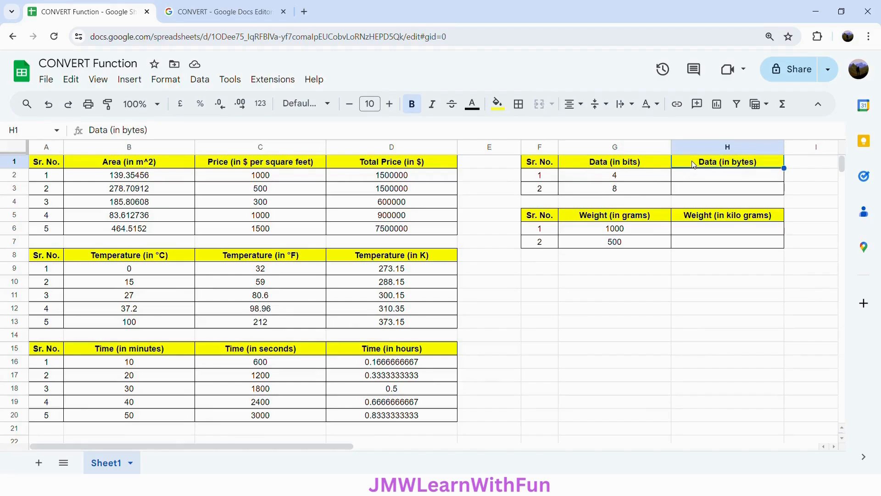
click(737, 182)
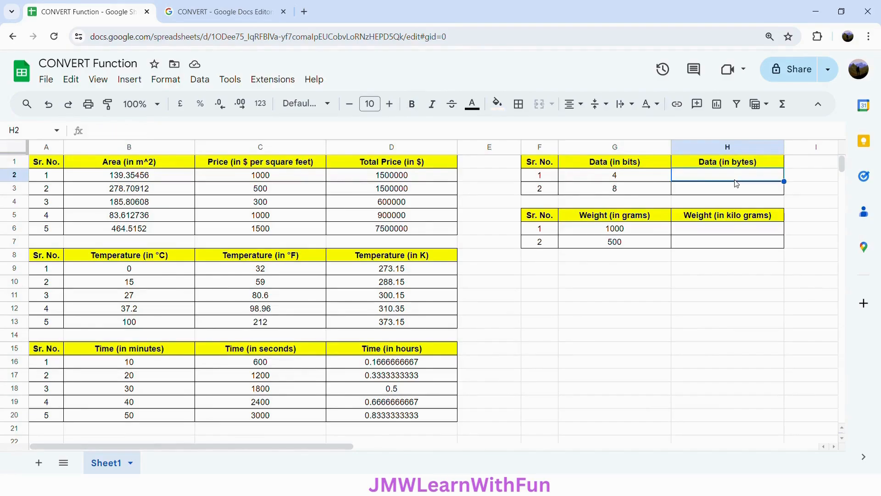
text(=CONVERT)
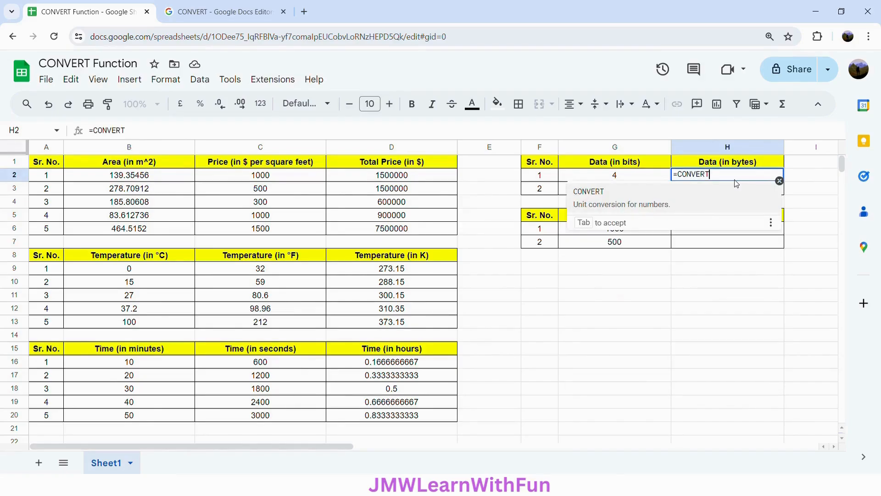
key(Tab)
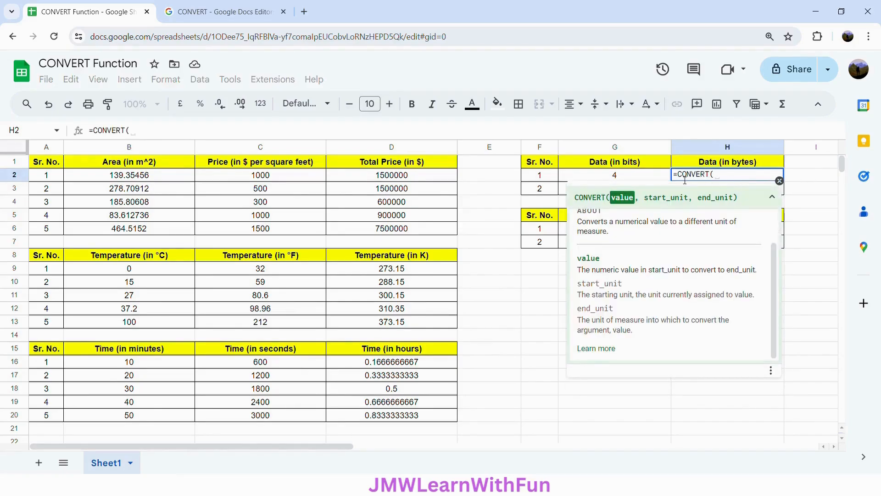
click(642, 179)
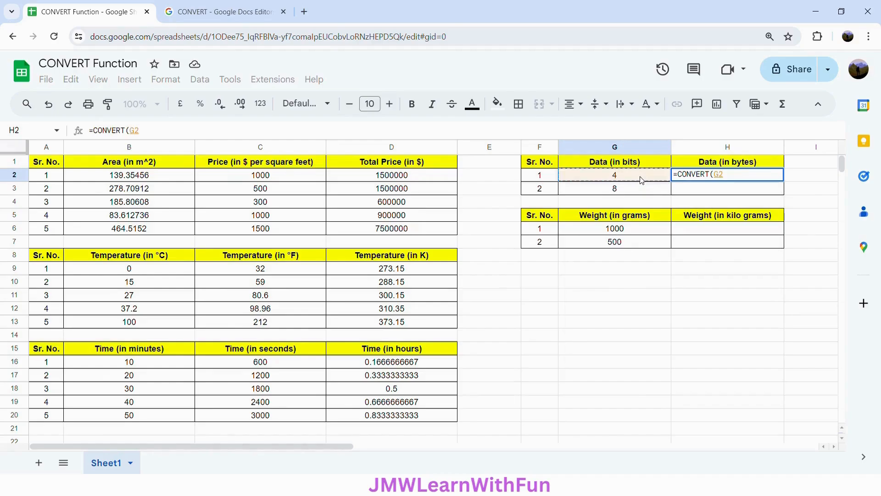
text(,)
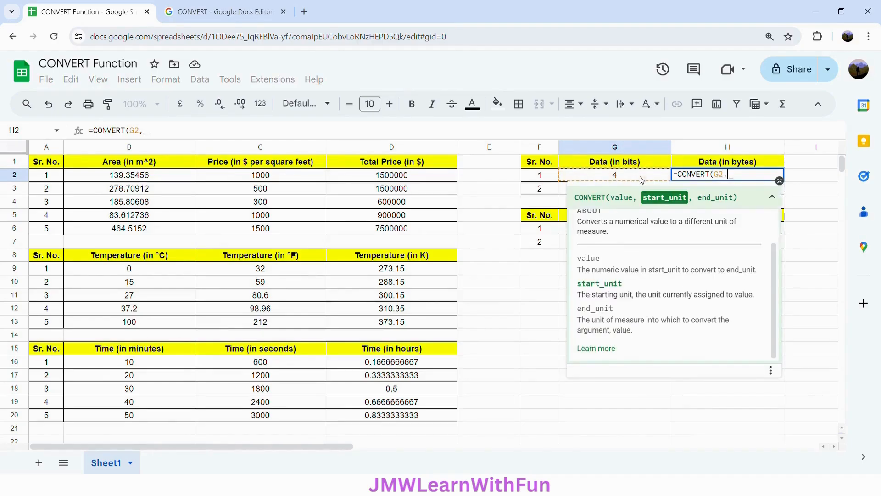
- Complete the H2 formula with start unit "bit" and end unit "byte", and accept the suggested autofill for H3
text("bit)
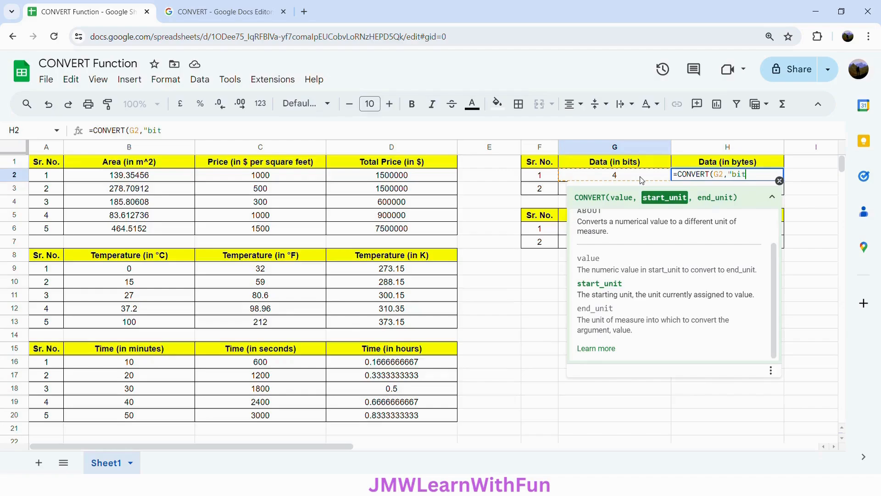
text(","b)
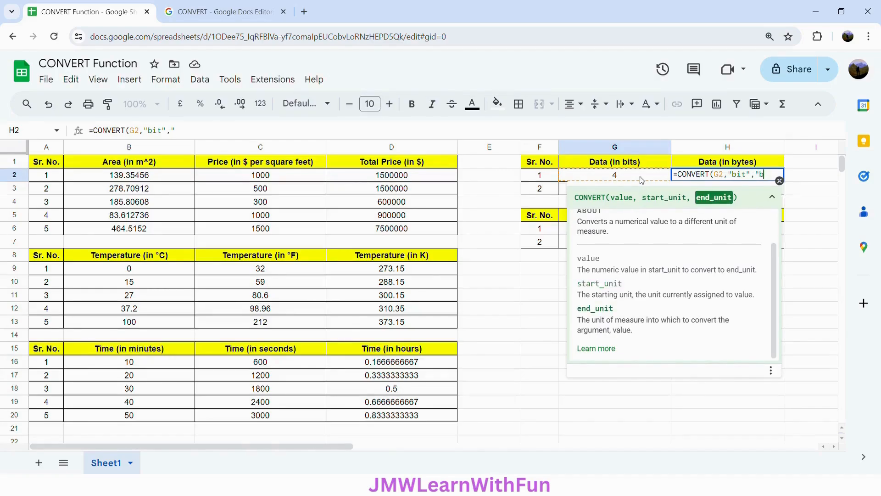
text(yte)
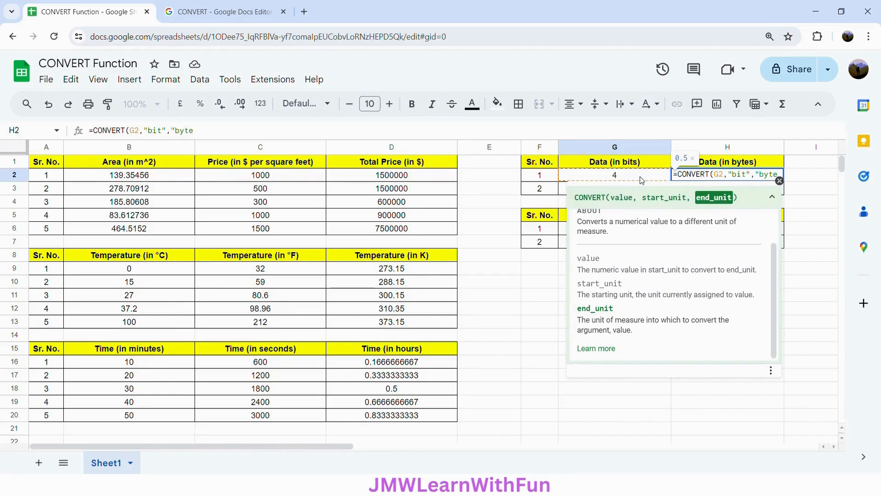
text("))
key(Return)
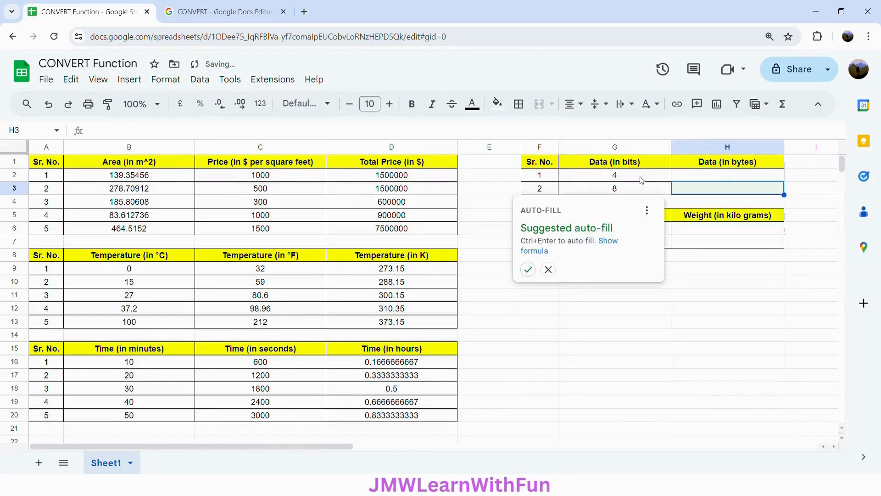
click(528, 271)
click(606, 181)
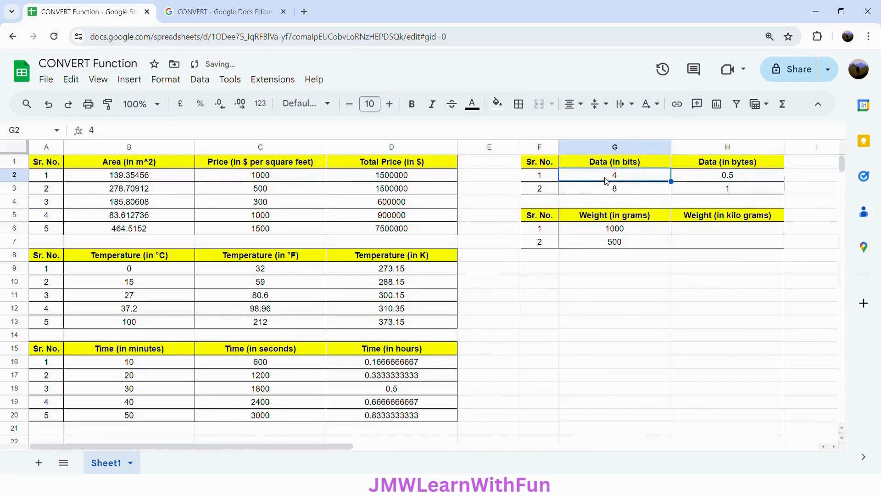
click(732, 175)
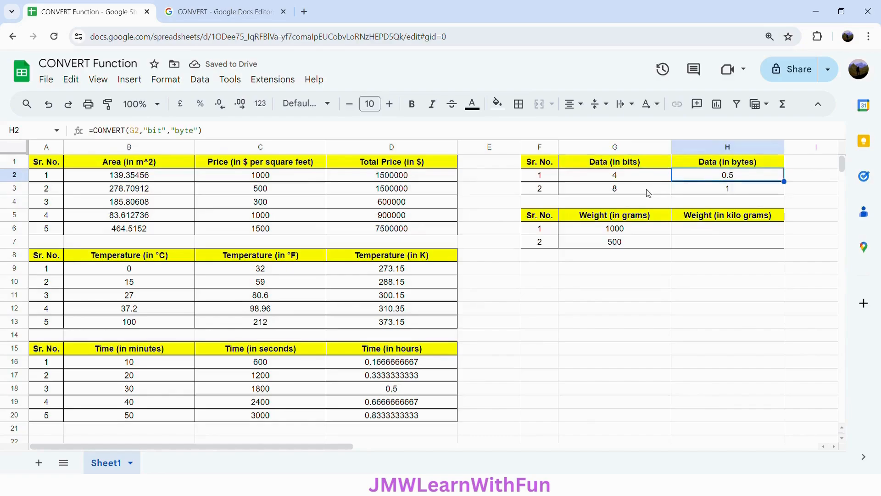
click(635, 191)
click(706, 192)
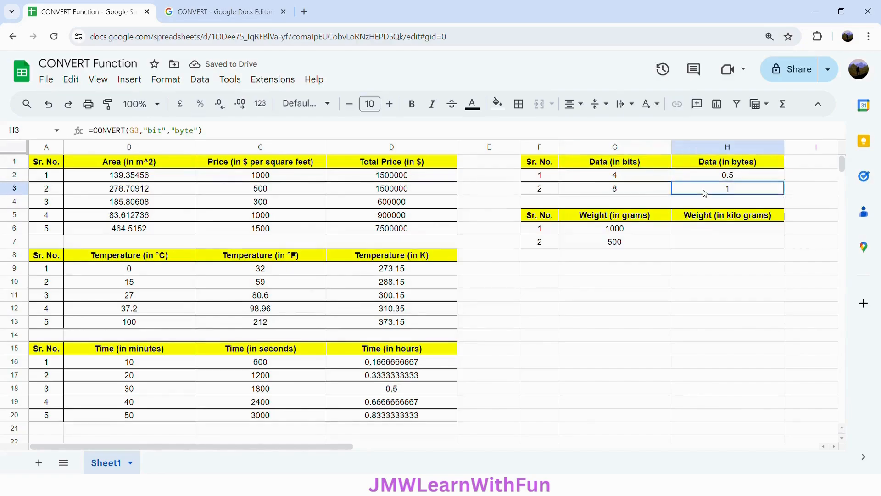
- Start a CONVERT formula in H6 of the kilograms column, using the grams value in G6
click(698, 236)
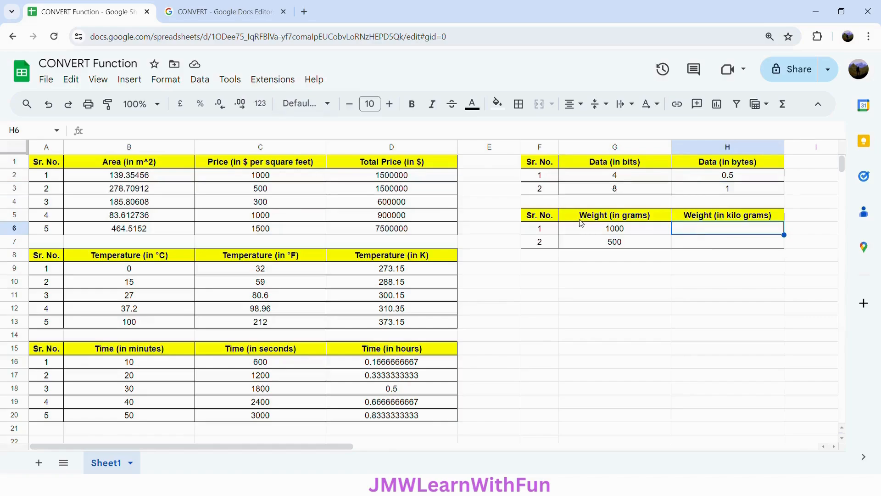
click(606, 218)
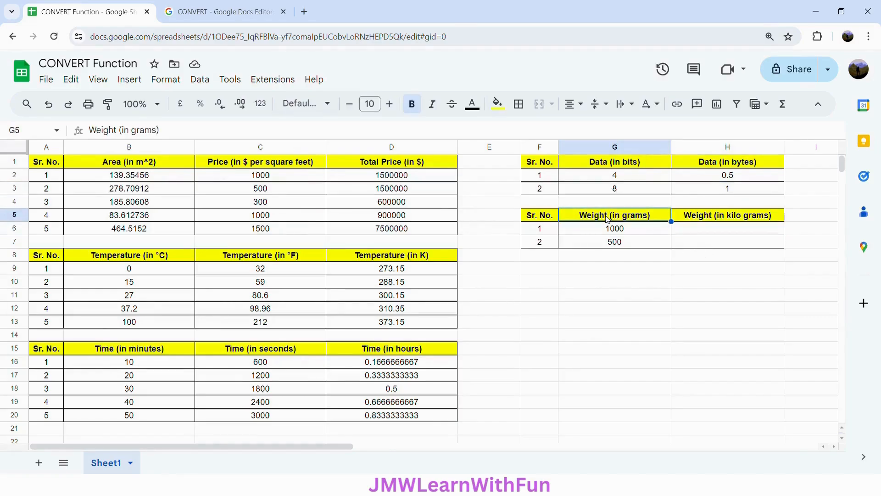
click(710, 220)
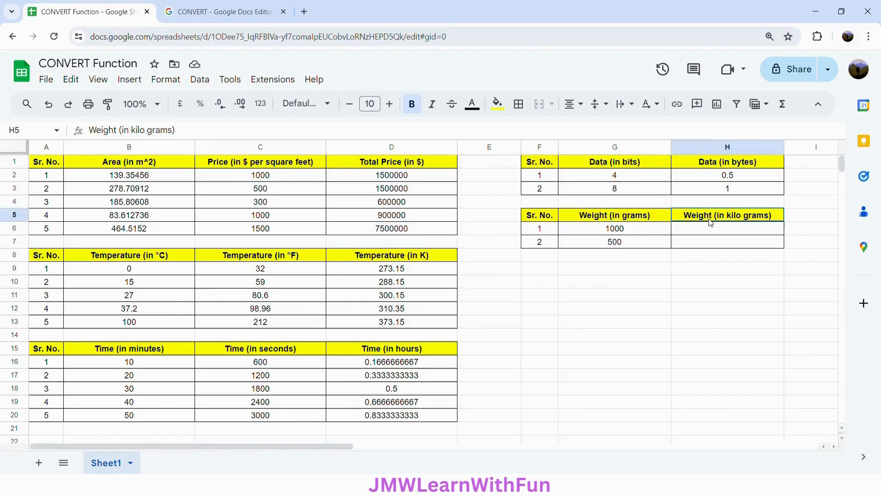
click(689, 233)
text(=)
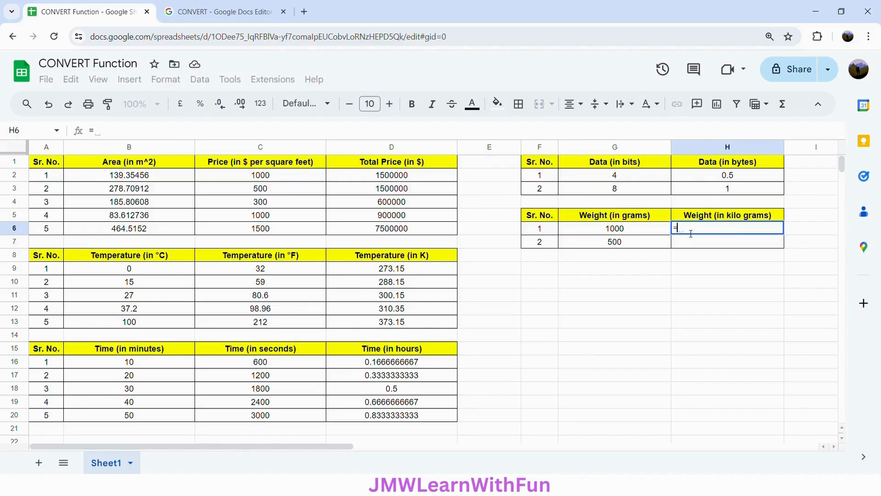
text(CONVERT)
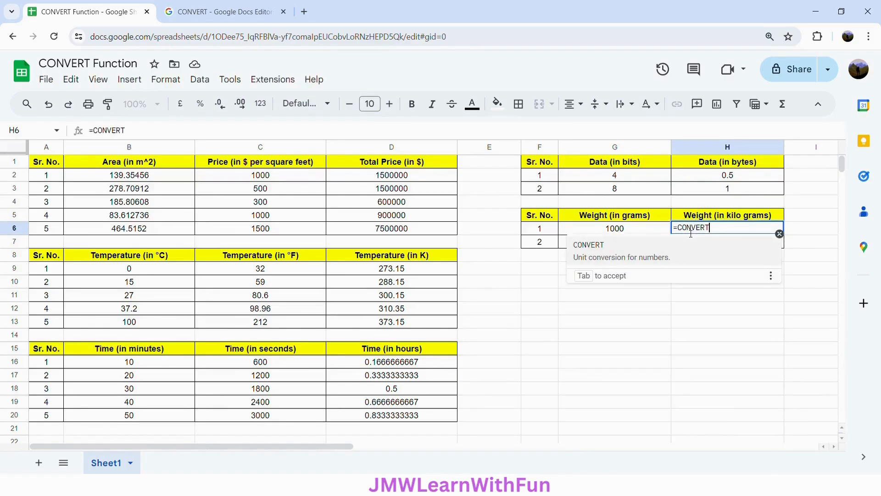
key(Tab)
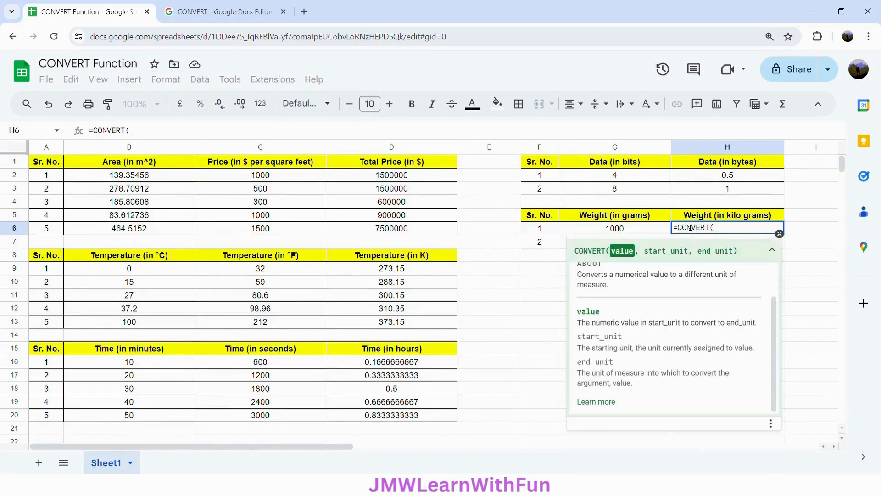
click(613, 231)
text(,)
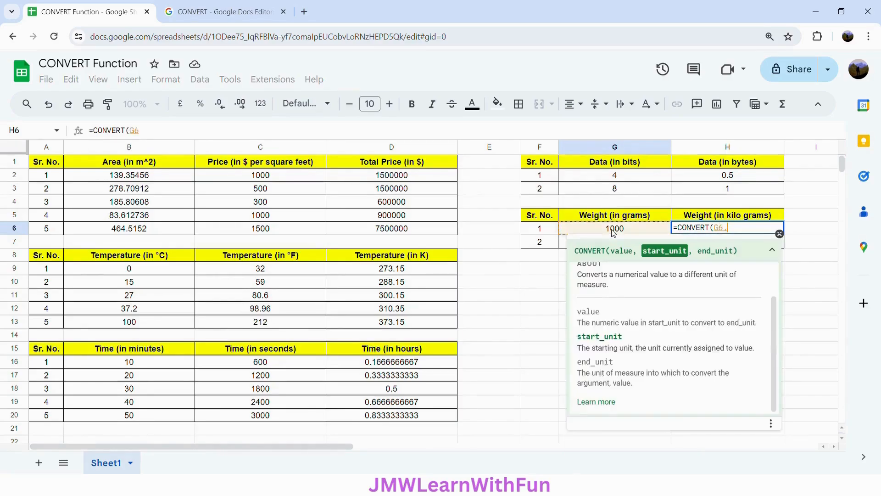
- Complete the H6 formula with start unit "g" and end unit "kg", and accept the suggested autofill for H7
text(")
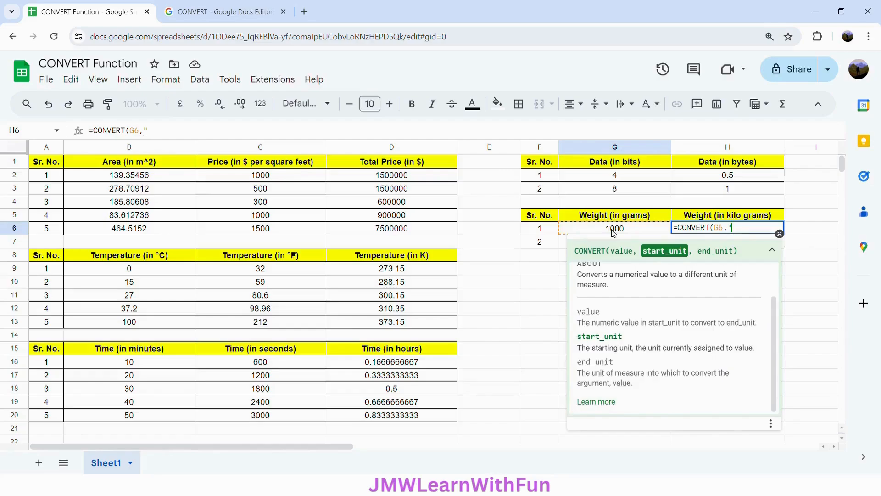
text(g")
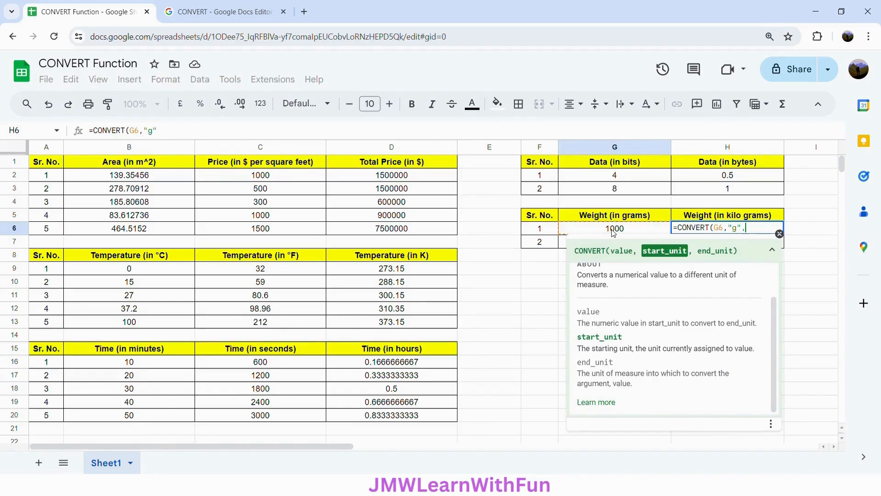
text(,")
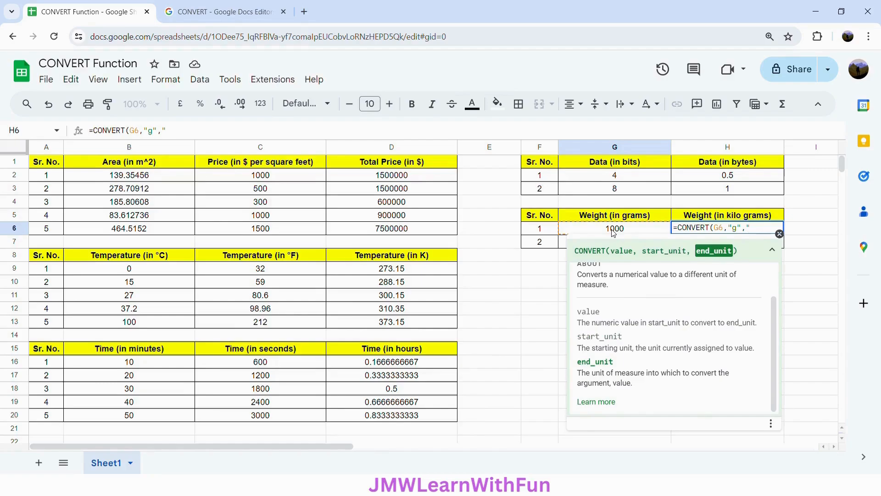
text(kg")
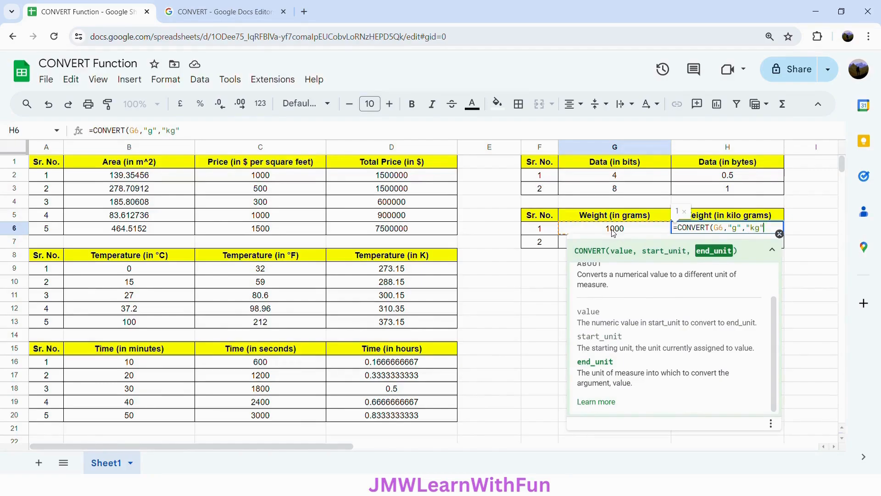
text())
key(Return)
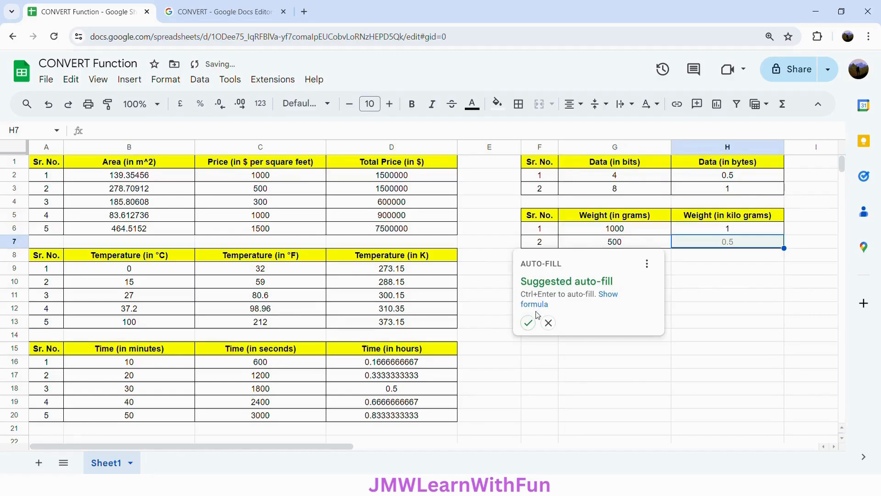
click(528, 323)
click(627, 231)
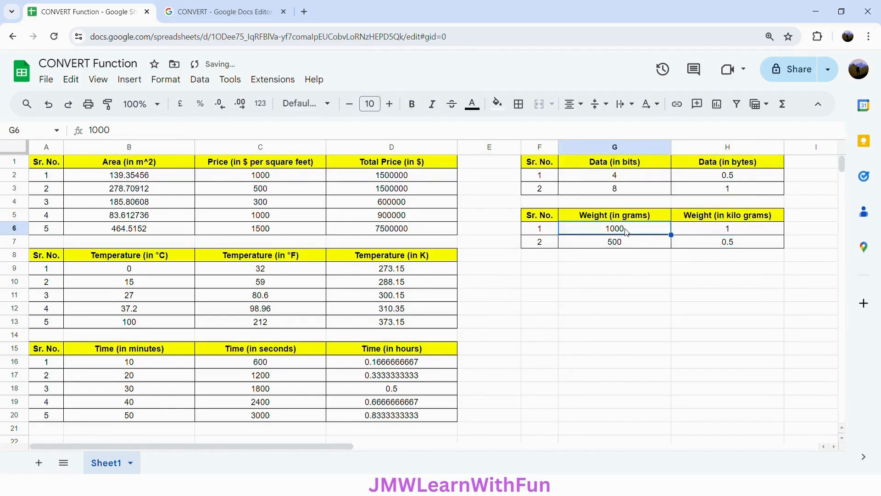
click(706, 232)
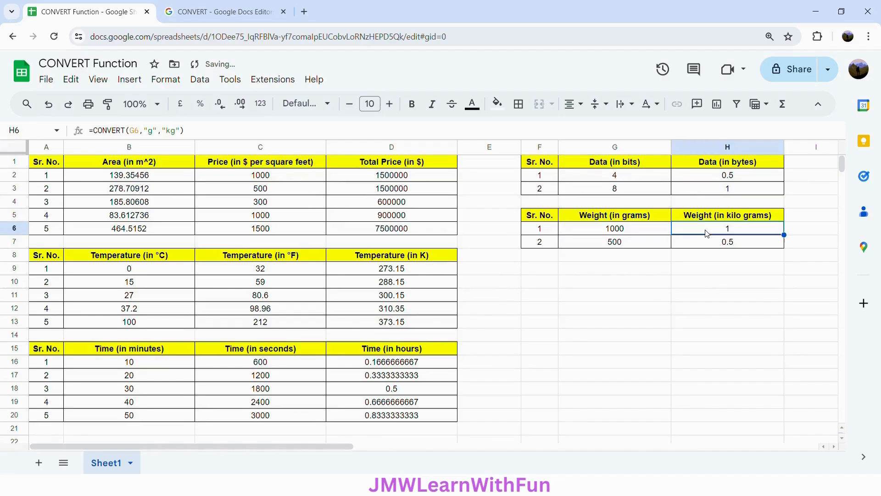
click(645, 242)
click(724, 244)
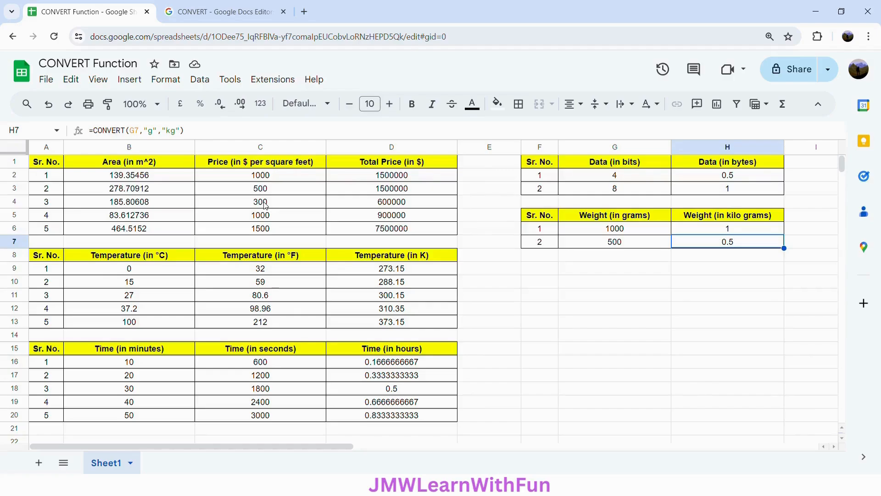
click(402, 180)
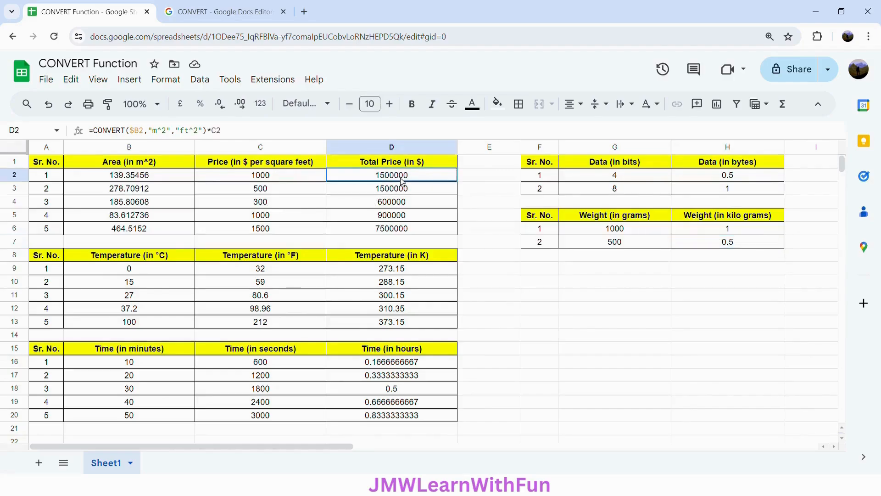